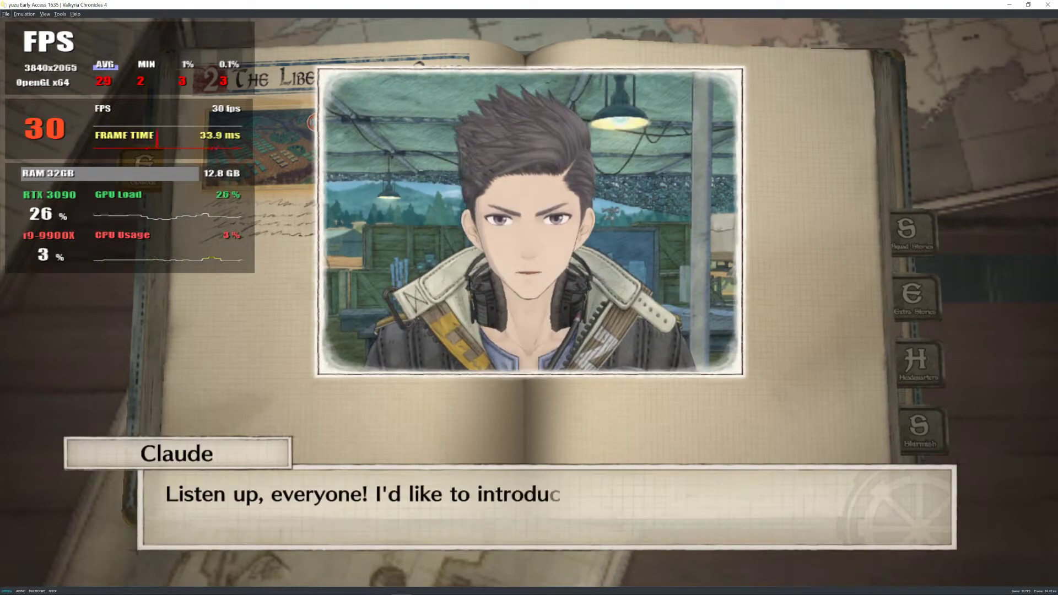
Advance Claude's, Connor's and Ryan's introductions and dismiss the potential, preferences and decal notices.
{"action": "key", "text": "Return"}
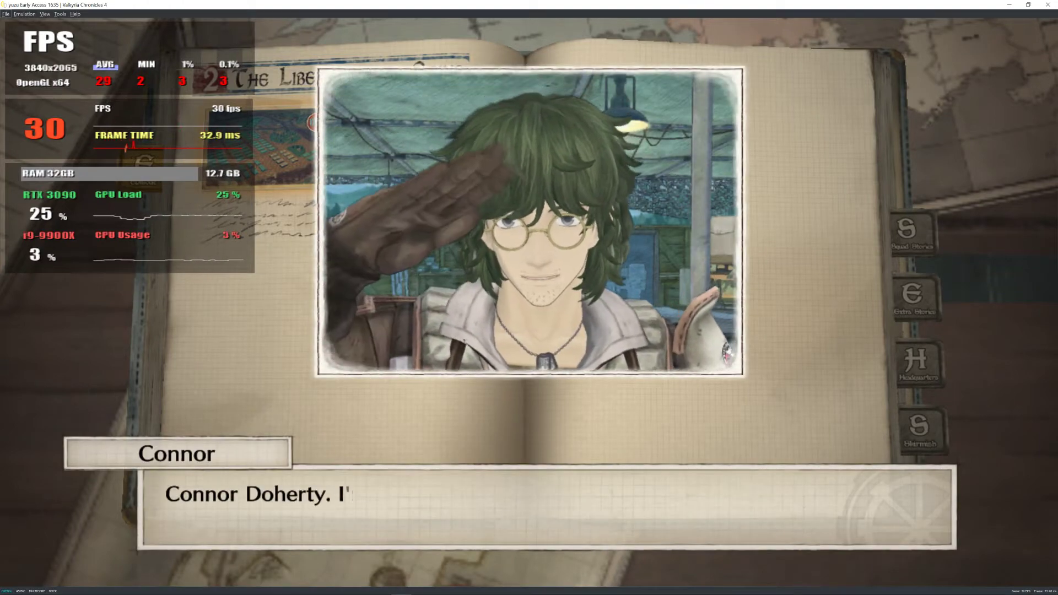
{"action": "key", "text": "Return"}
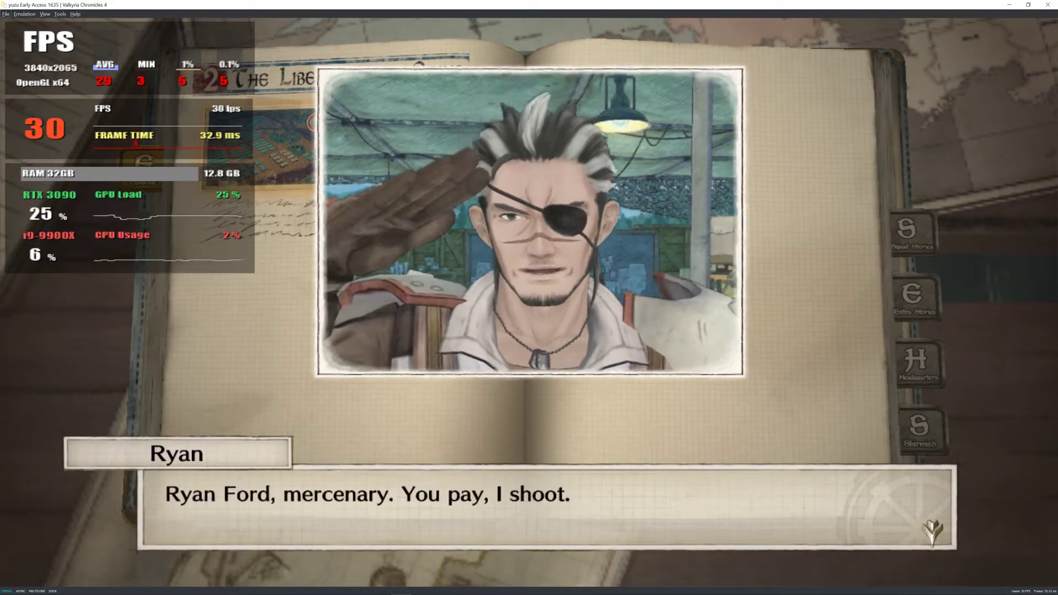
{"action": "key", "text": "Return"}
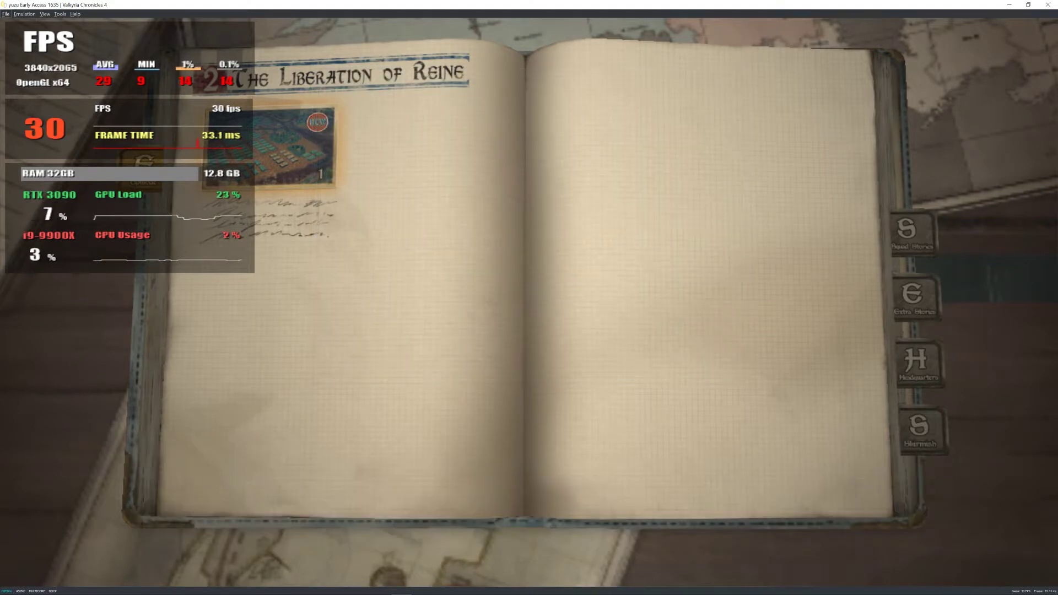
{"action": "key", "text": "Return"}
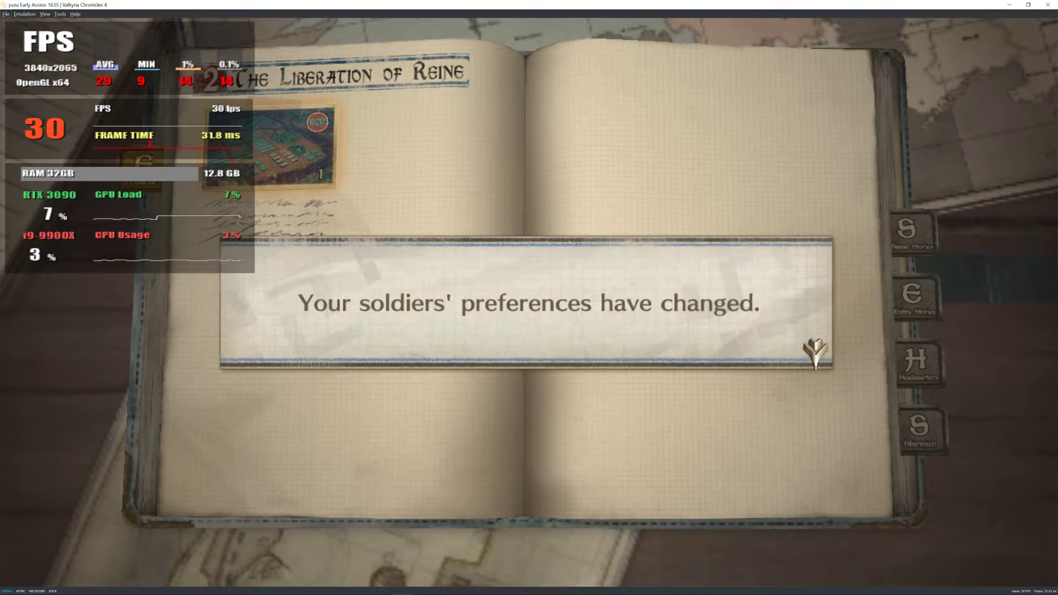
{"action": "key", "text": "Return"}
{"action": "key", "text": "Return"}
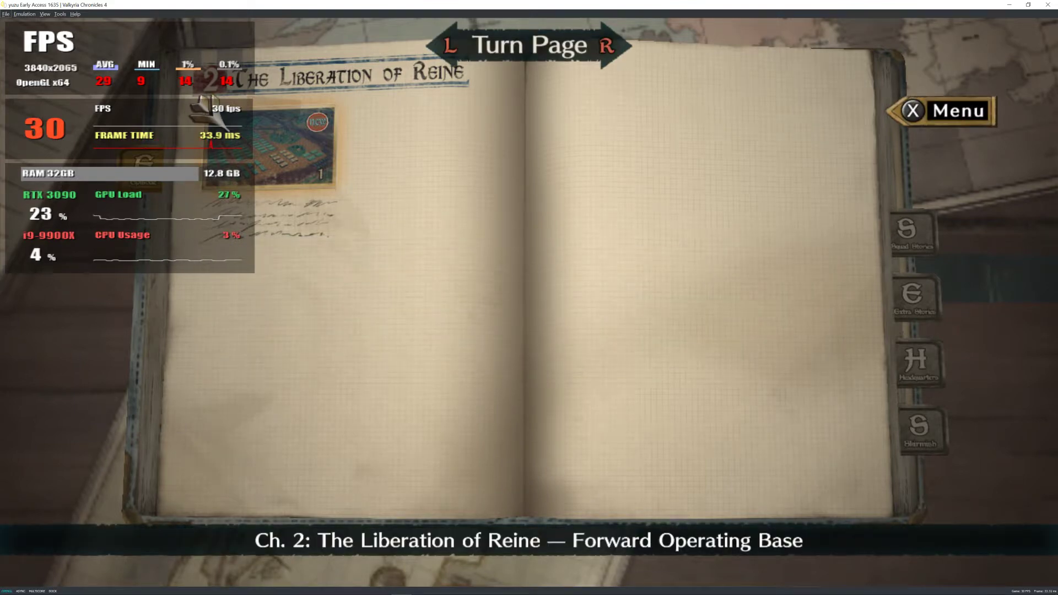
{"action": "key", "text": "Return"}
{"action": "key", "text": "Return"}
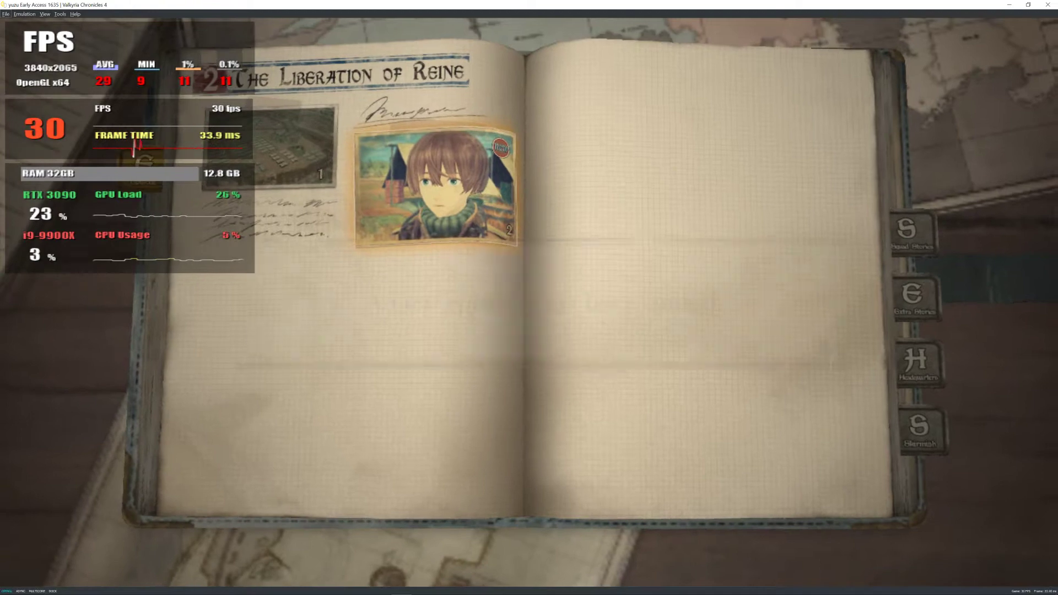
Dismiss the new episode panel and move down the Headquarters facility list.
{"action": "key", "text": "c"}
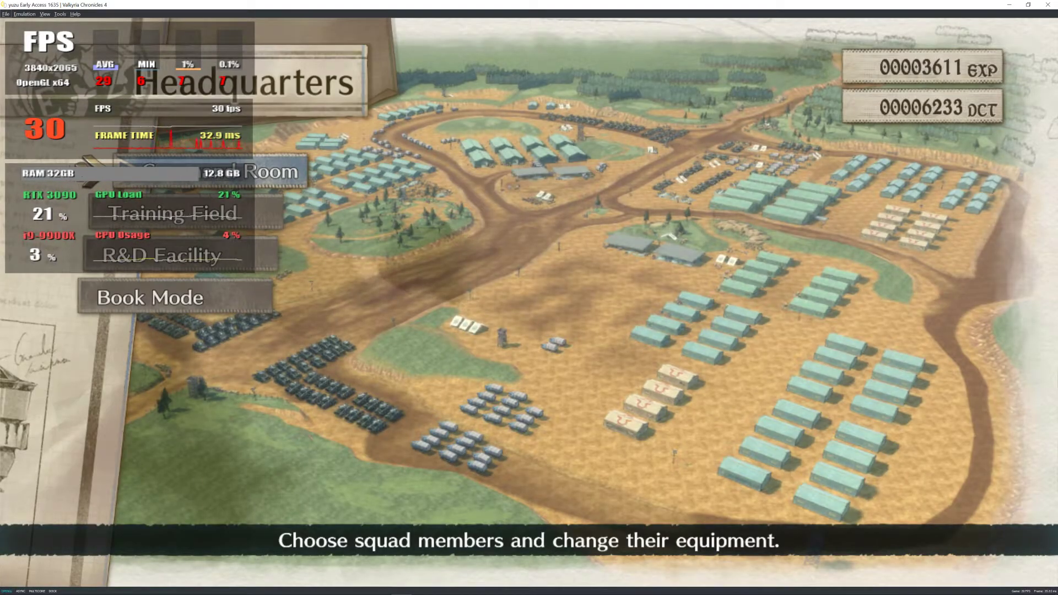
{"action": "key", "text": "Down"}
Browse the facility list, clear the repeated visit-every-facility reminder, and enter the Command Room.
{"action": "key", "text": "Down"}
{"action": "key", "text": "Down"}
{"action": "key", "text": "Up"}
{"action": "key", "text": "Up"}
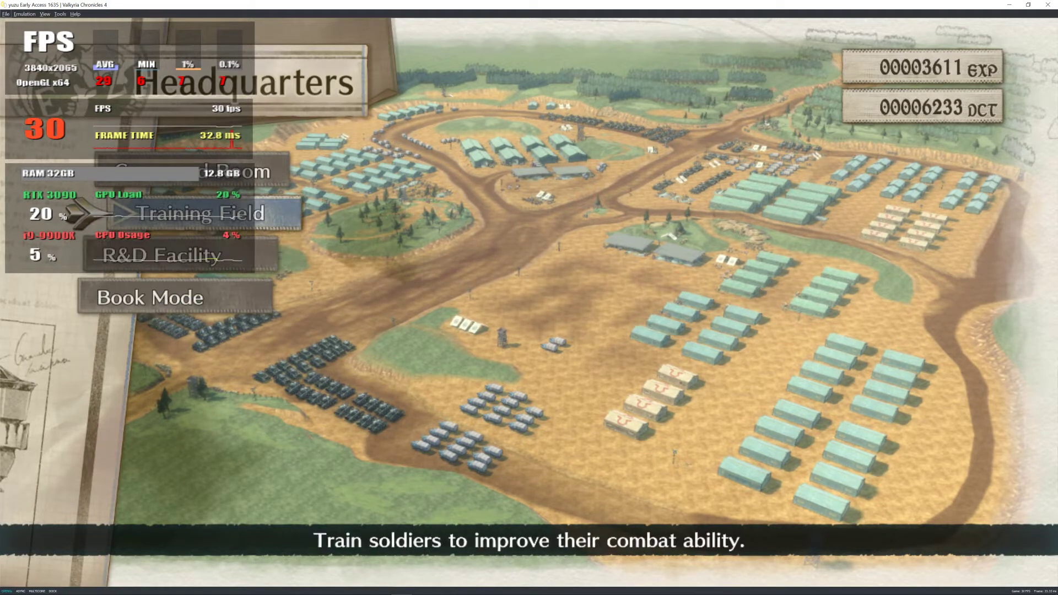
{"action": "key", "text": "Down"}
{"action": "key", "text": "Down"}
{"action": "key", "text": "Return"}
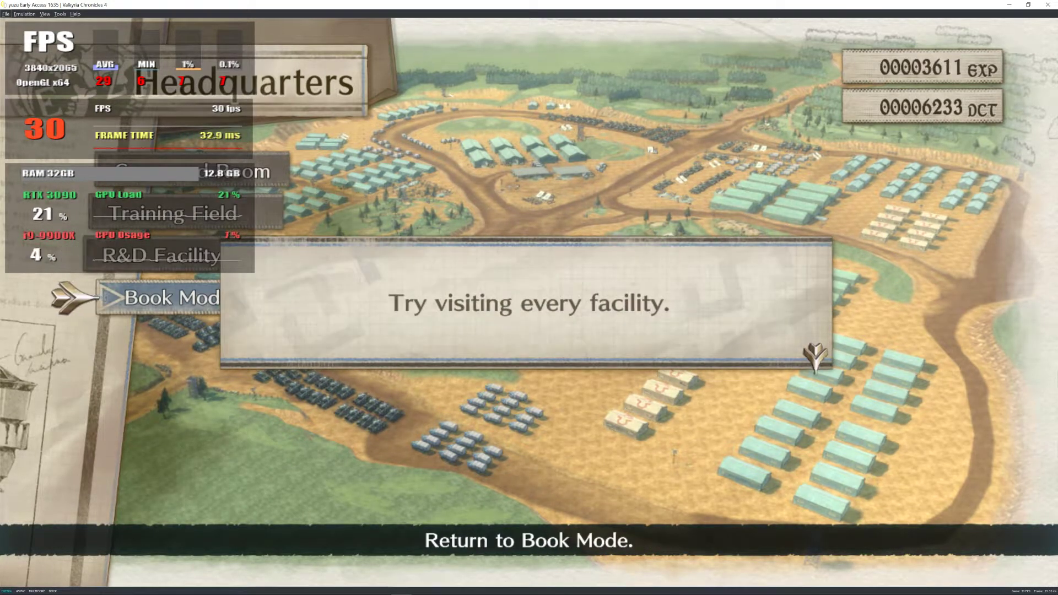
{"action": "key", "text": "Return"}
{"action": "key", "text": "Return"}
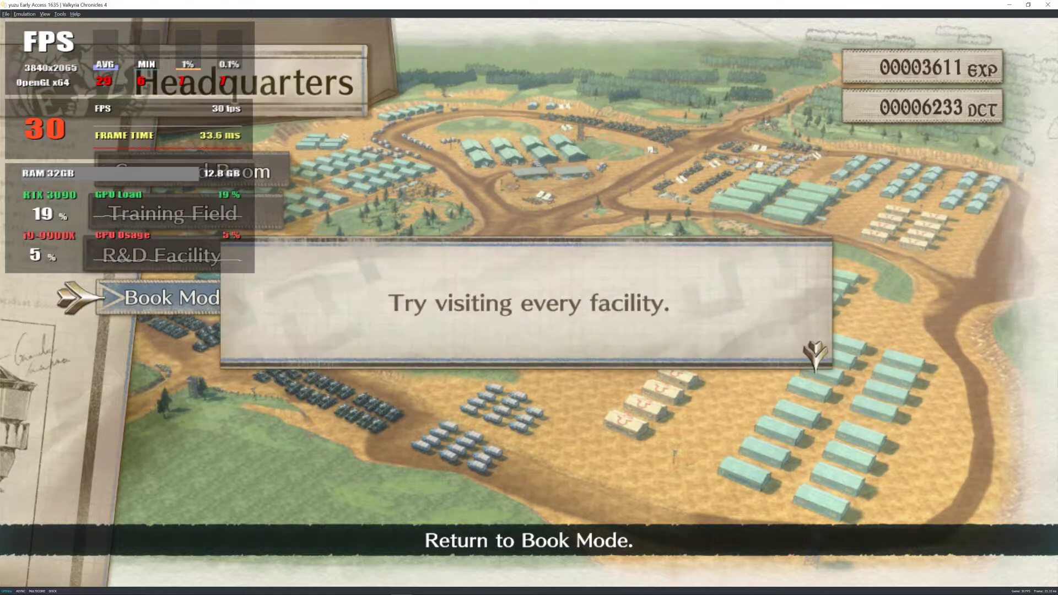
{"action": "key", "text": "Return"}
{"action": "key", "text": "Up"}
{"action": "key", "text": "Up"}
{"action": "key", "text": "Up"}
{"action": "key", "text": "Return"}
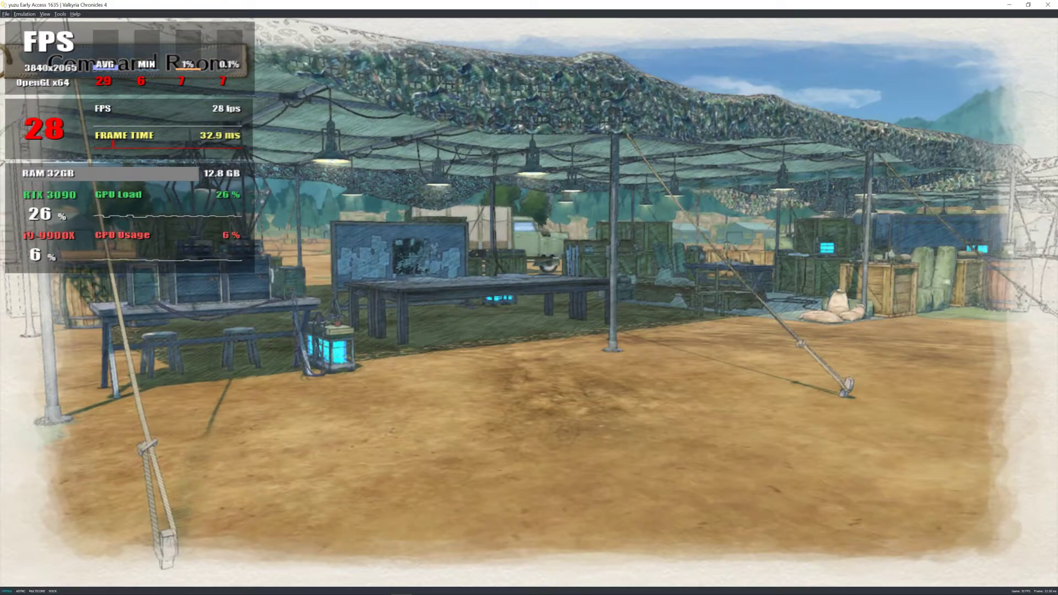
Advance through Claude's Command Room dialogue.
{"action": "key", "text": "Return"}
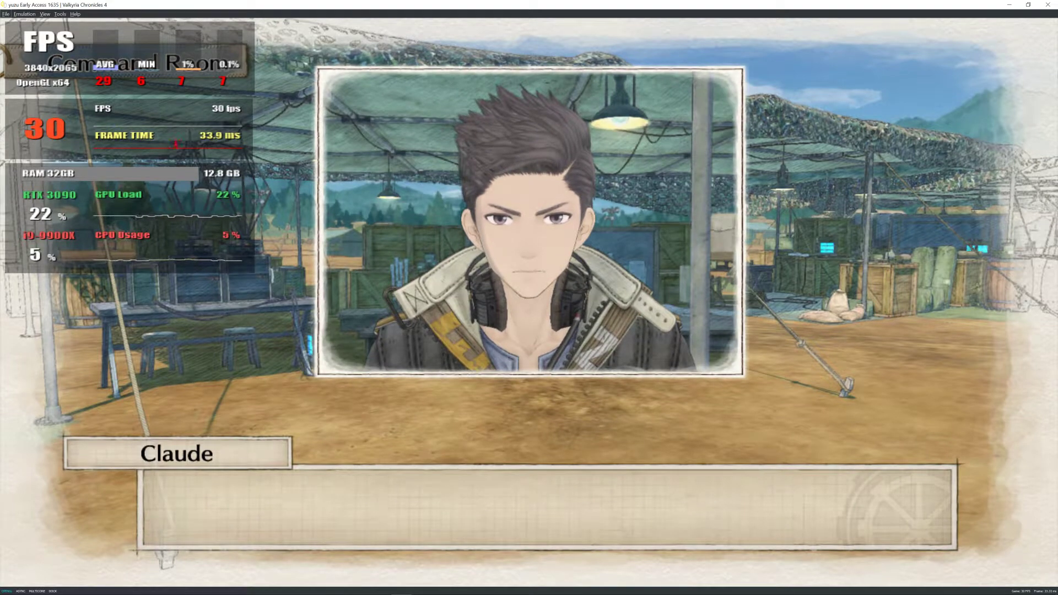
{"action": "key", "text": "Return"}
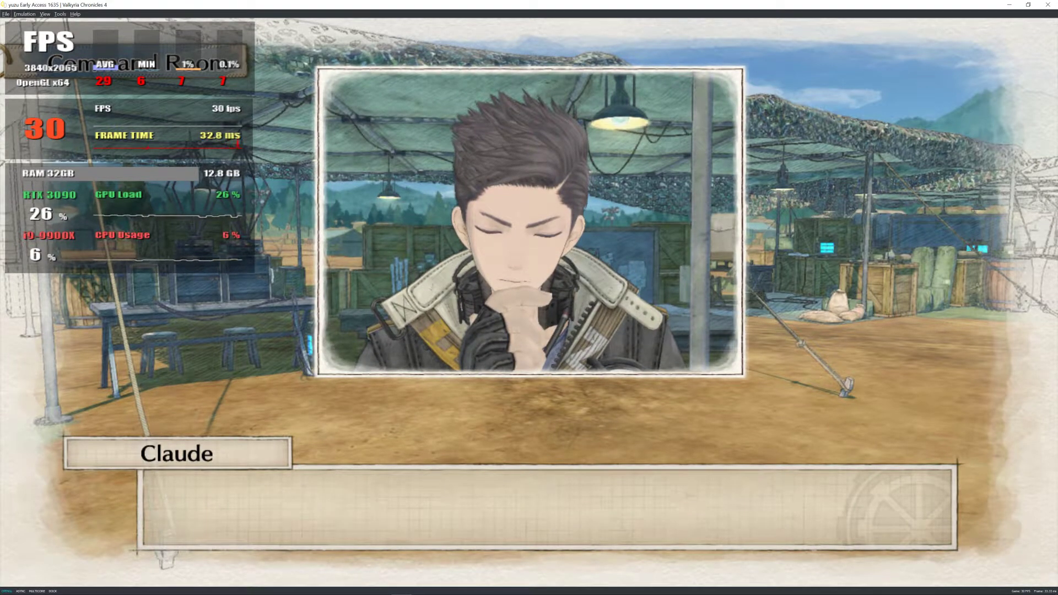
{"action": "key", "text": "Return"}
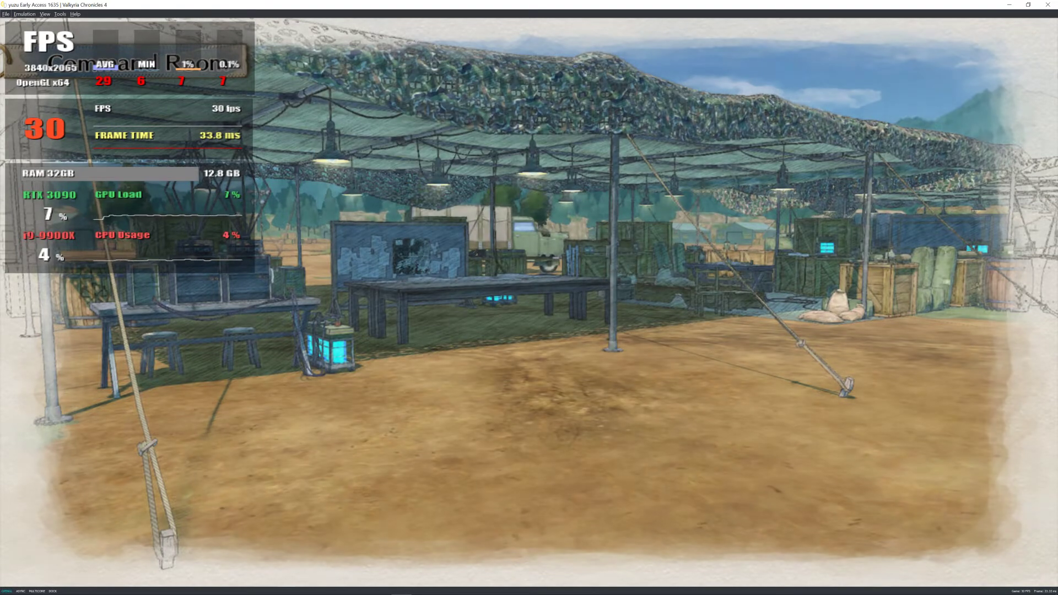
Finish the Command Room tutorial pages, close Squad Setup, and skip the last dialogue line.
{"action": "key", "text": "Return"}
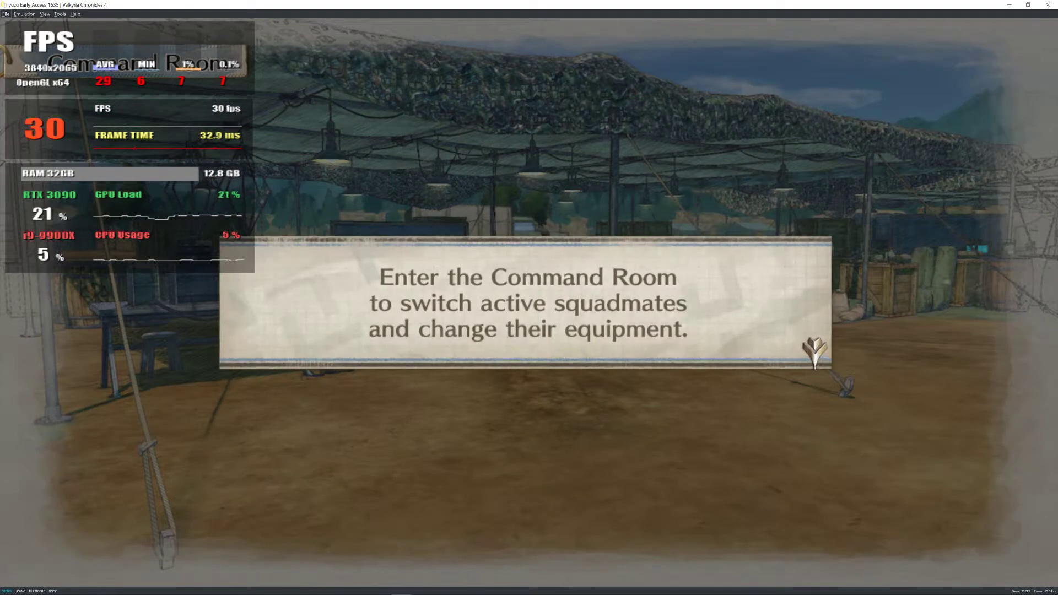
{"action": "key", "text": "Return"}
{"action": "key", "text": "Return"}
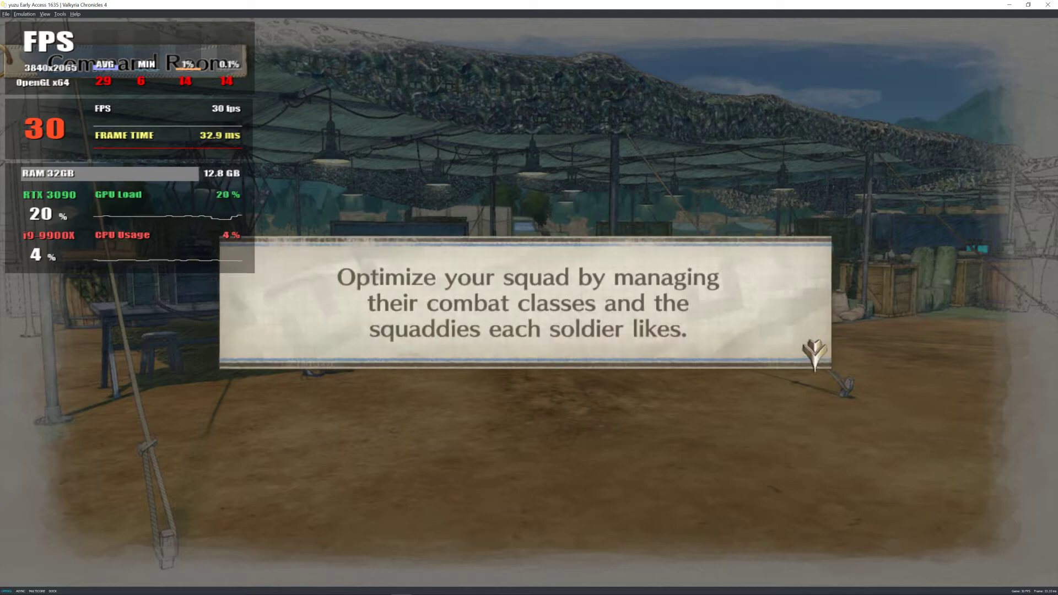
{"action": "key", "text": "Return"}
{"action": "key", "text": "Escape"}
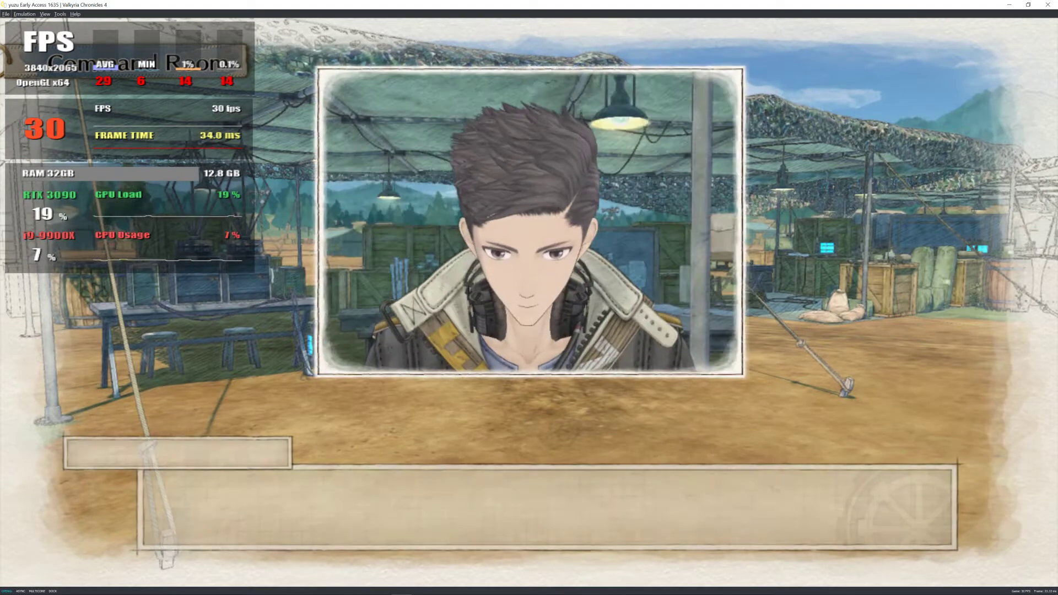
{"action": "key", "text": "Return"}
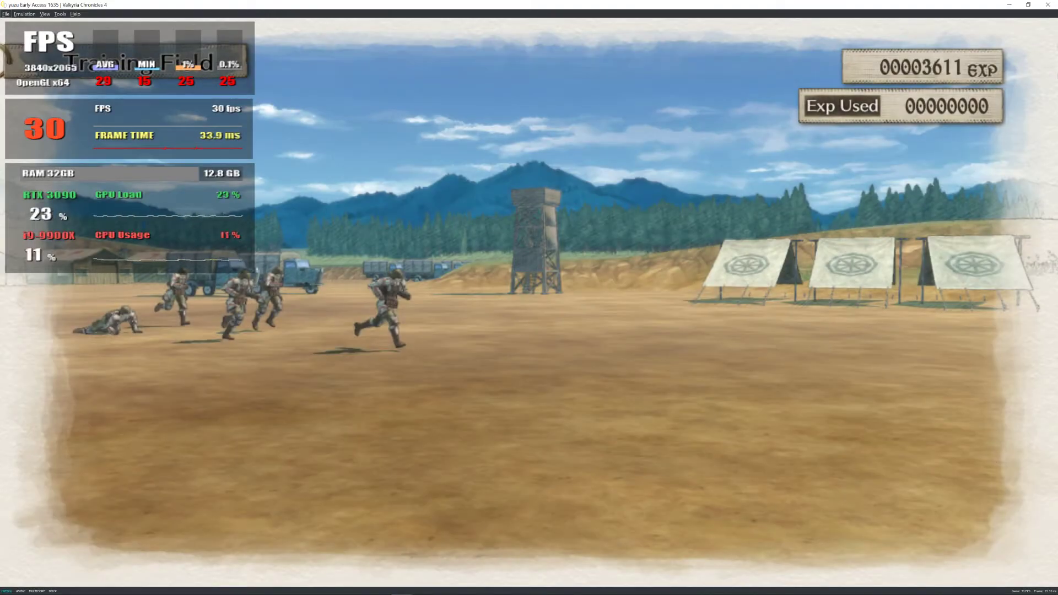
Advance Minerva's training explanation until the combat class board appears.
{"action": "key", "text": "Return"}
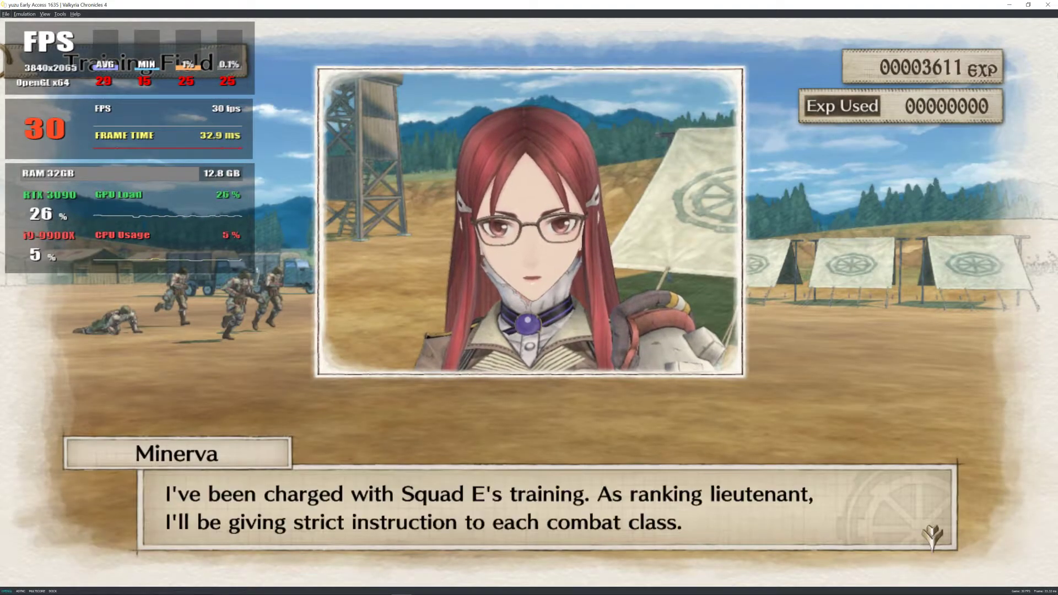
{"action": "key", "text": "Return"}
{"action": "key", "text": "Return"}
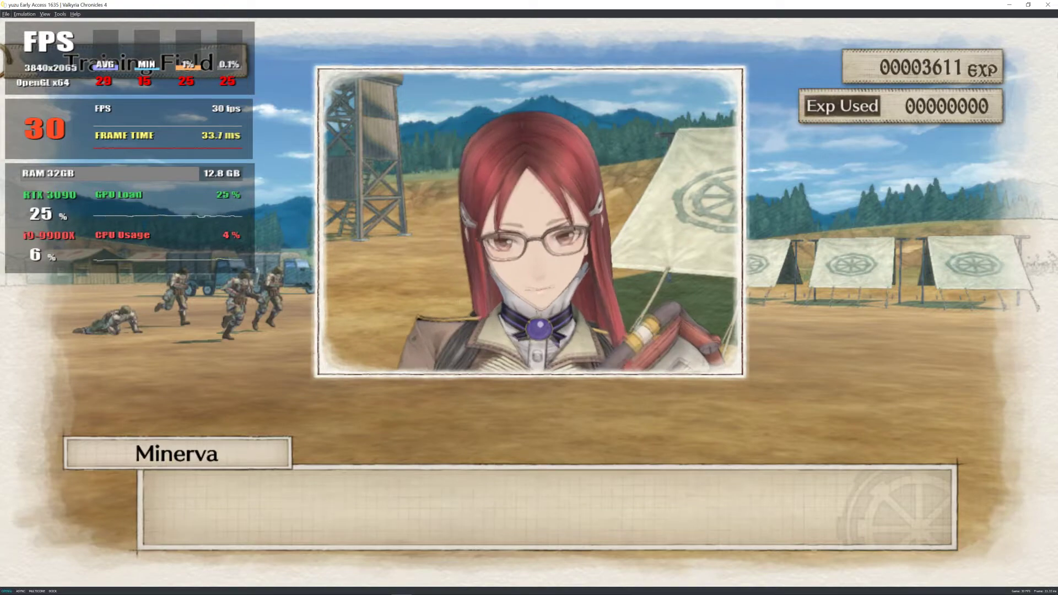
{"action": "key", "text": "Return"}
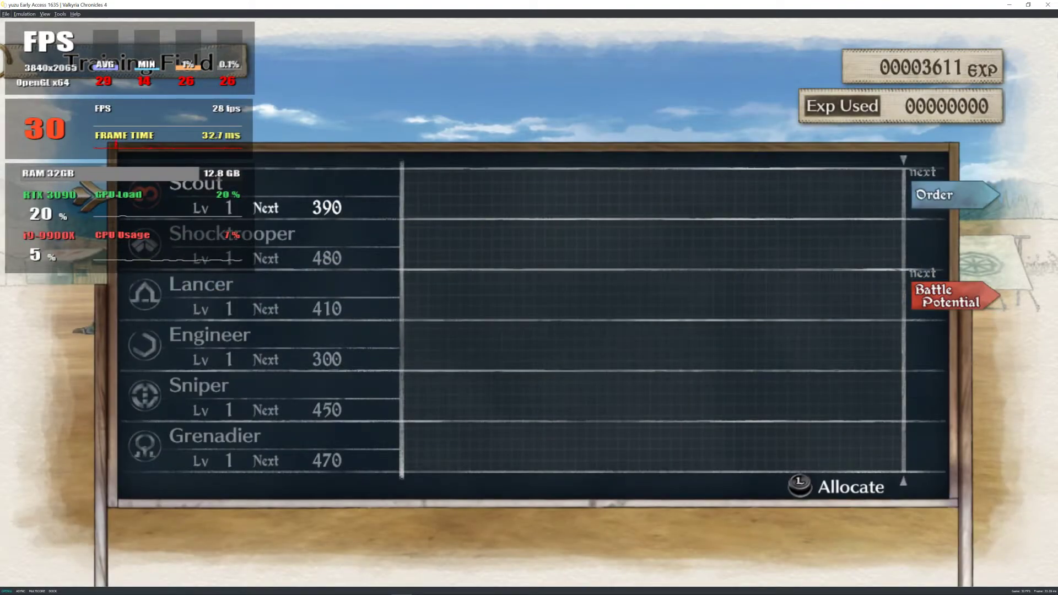
Allocate experience to all classes, then clear the level-up, Lancer potential and Minerva messages.
{"action": "key", "text": "Return"}
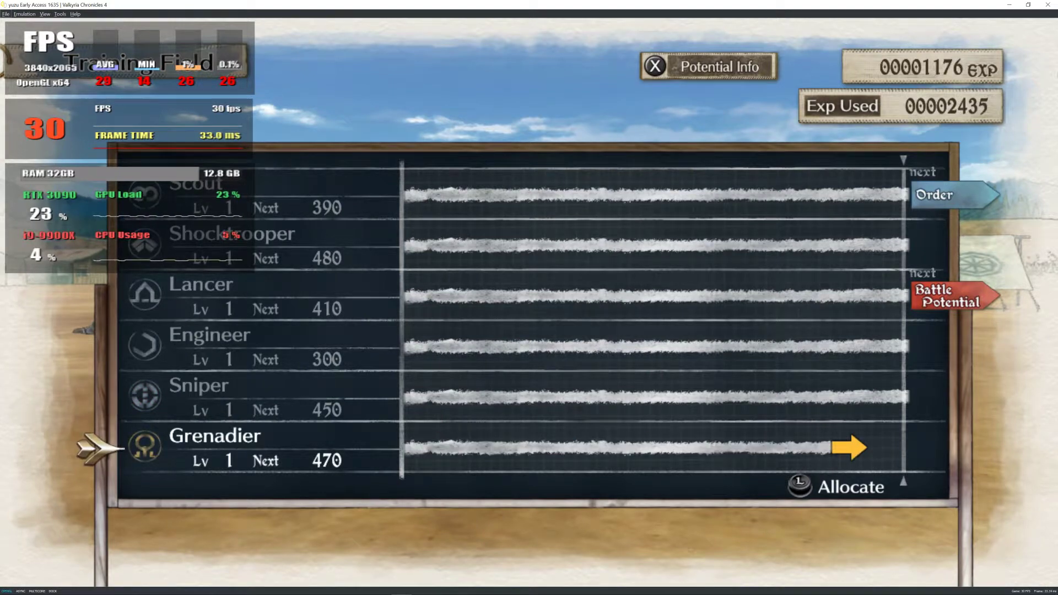
{"action": "key", "text": "Return"}
{"action": "key", "text": "Return"}
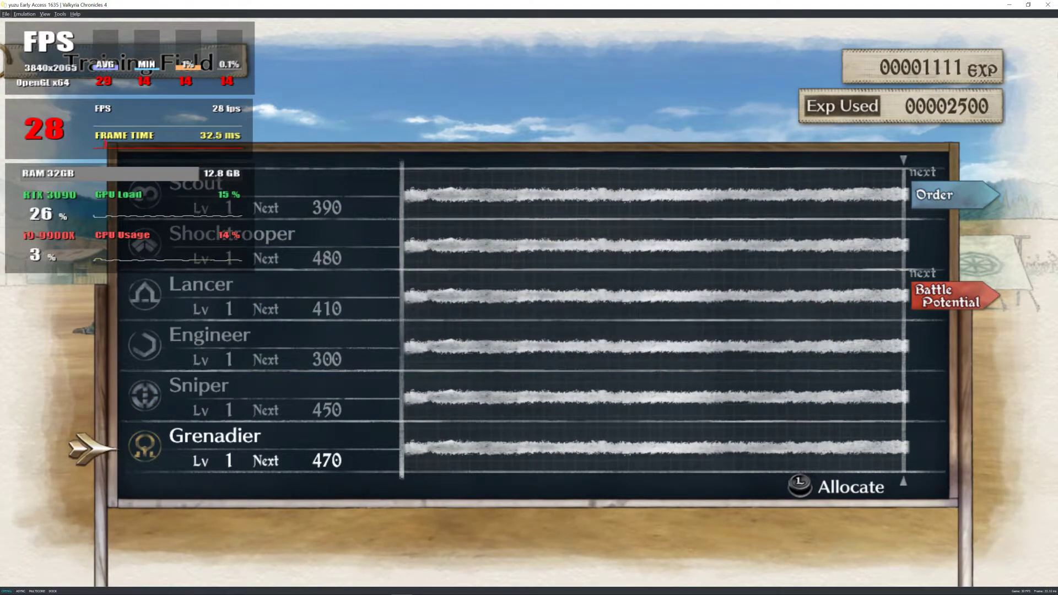
{"action": "key", "text": "Return"}
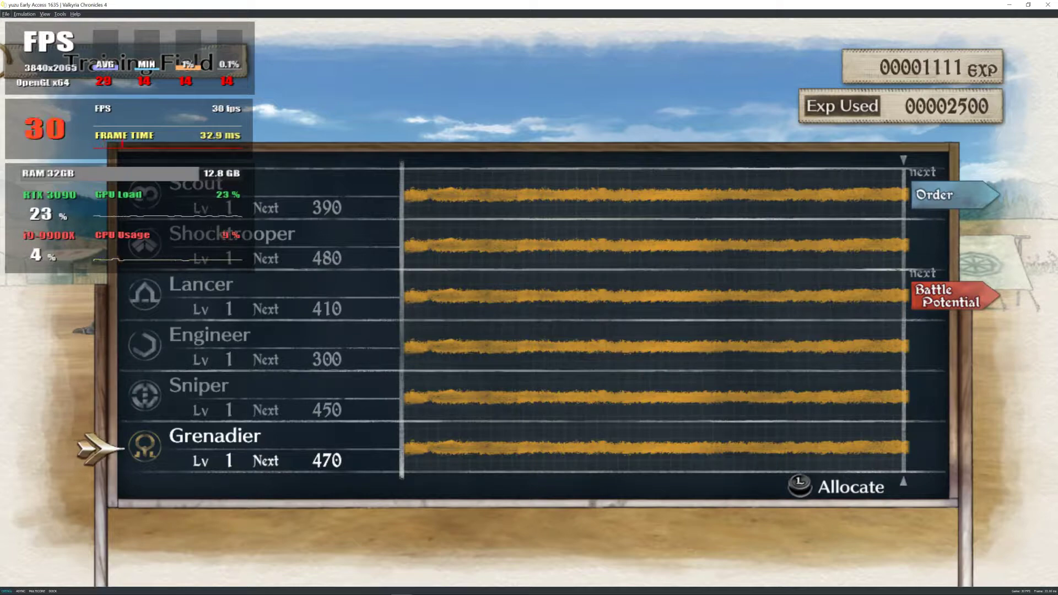
{"action": "key", "text": "Return"}
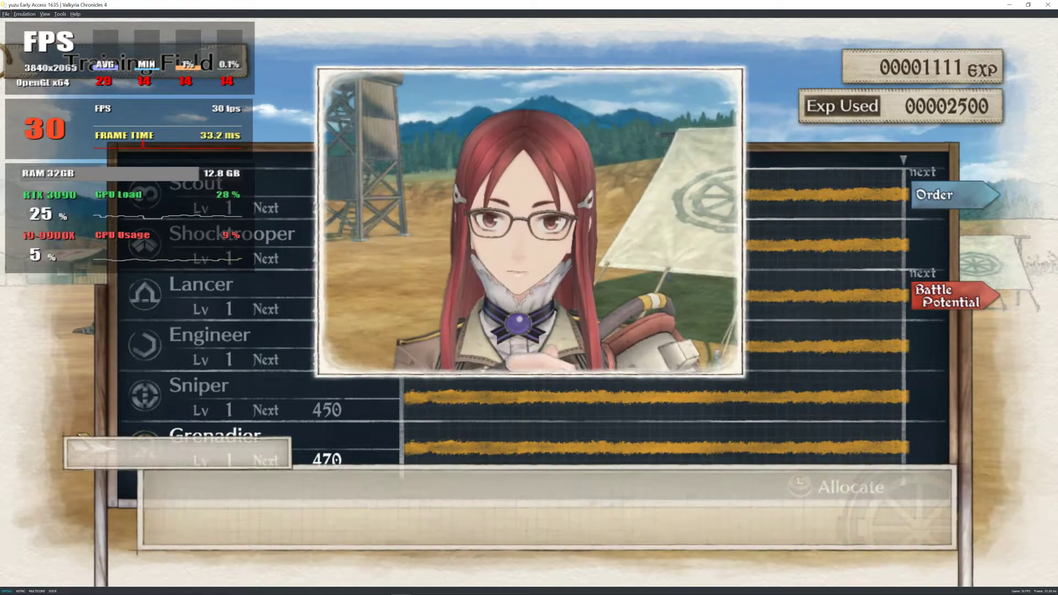
{"action": "key", "text": "Return"}
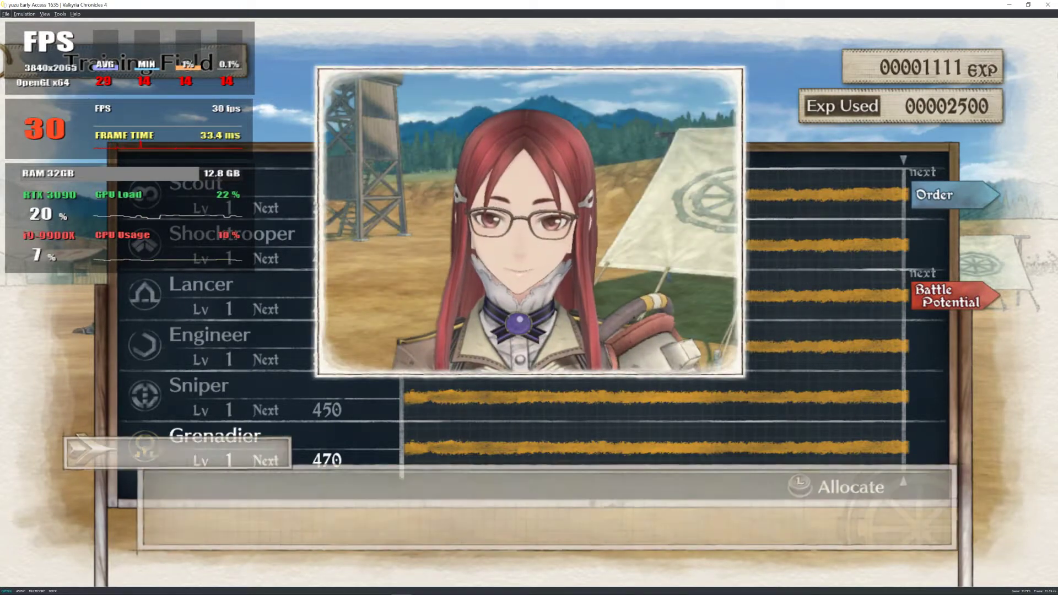
{"action": "key", "text": "Return"}
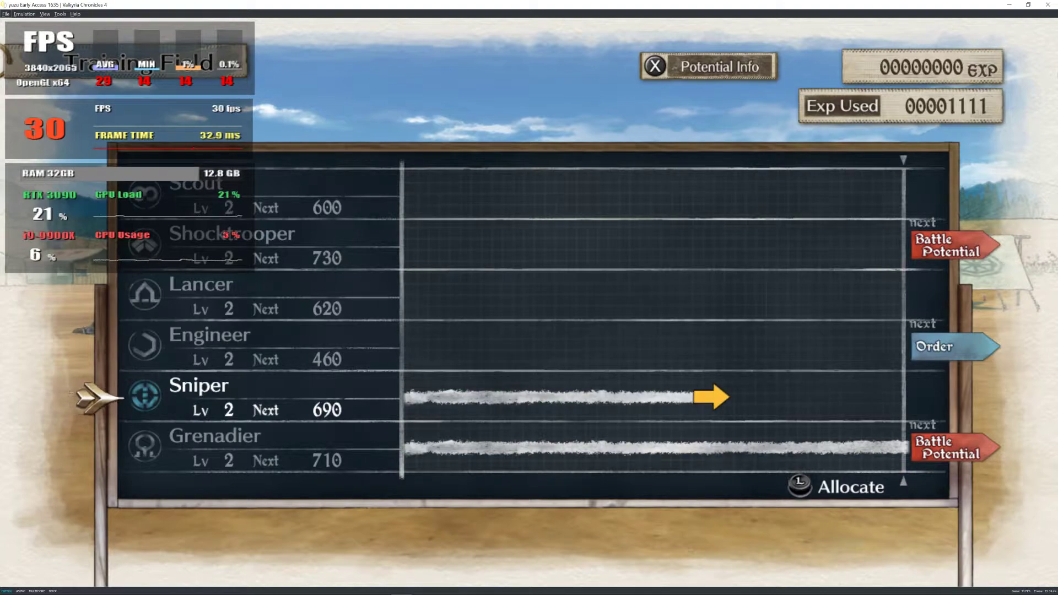
Put the remaining experience into Sniper and close the training board.
{"action": "key", "text": "Escape"}
{"action": "key", "text": "Return"}
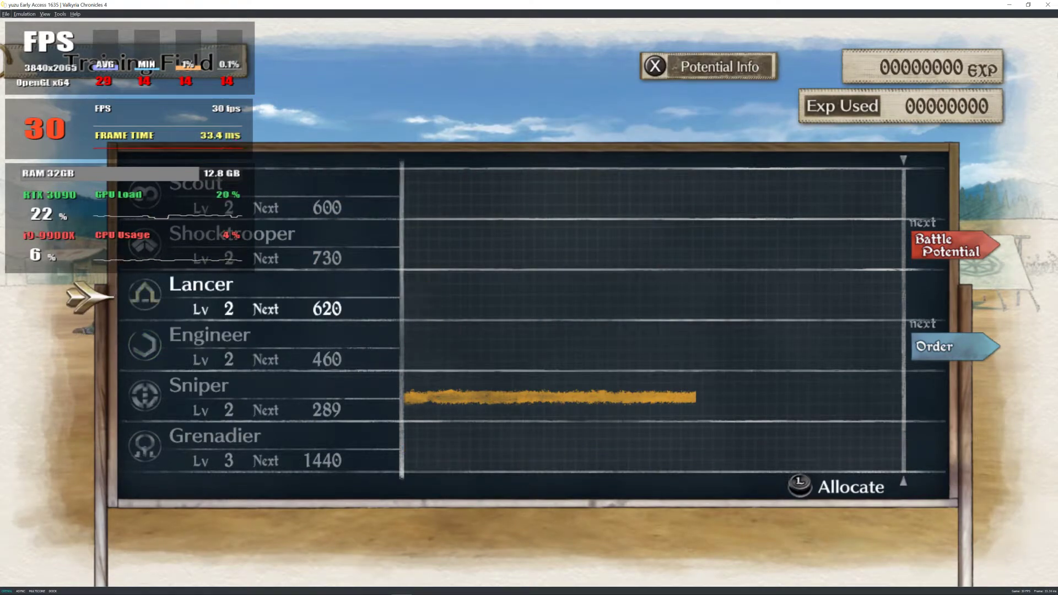
{"action": "key", "text": "x"}
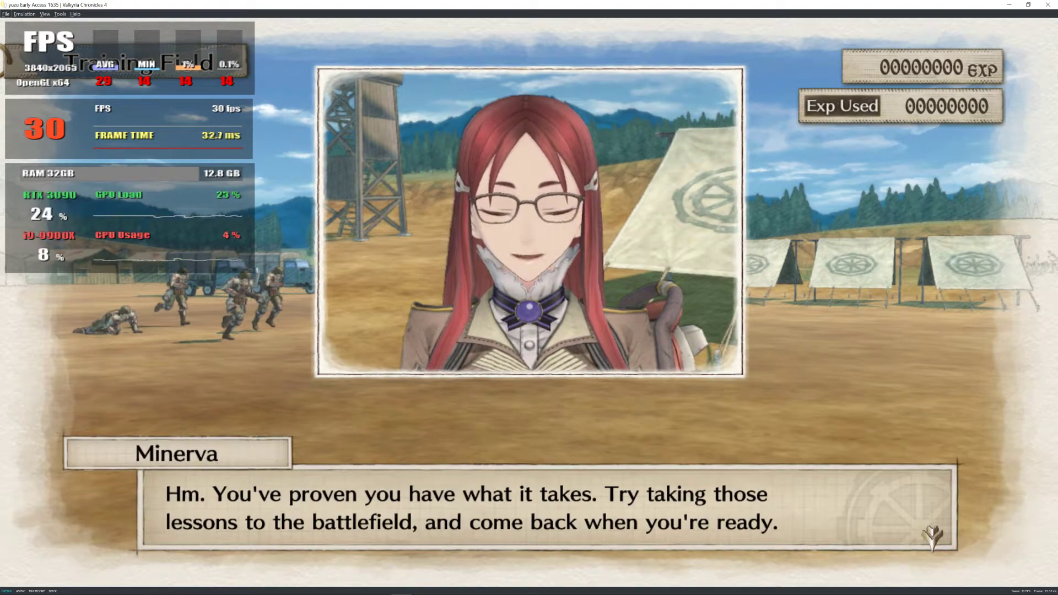
Advance Minerva's remarks on new potentials and the Defense Boost order notice until R&D loads.
{"action": "key", "text": "x"}
{"action": "key", "text": "x"}
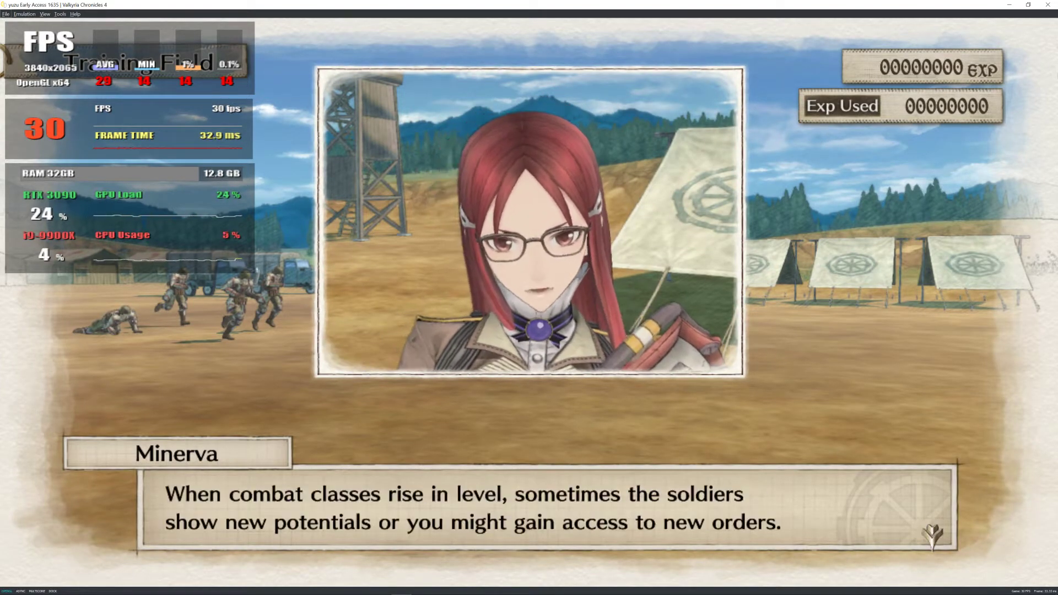
{"action": "key", "text": "x"}
{"action": "key", "text": "x"}
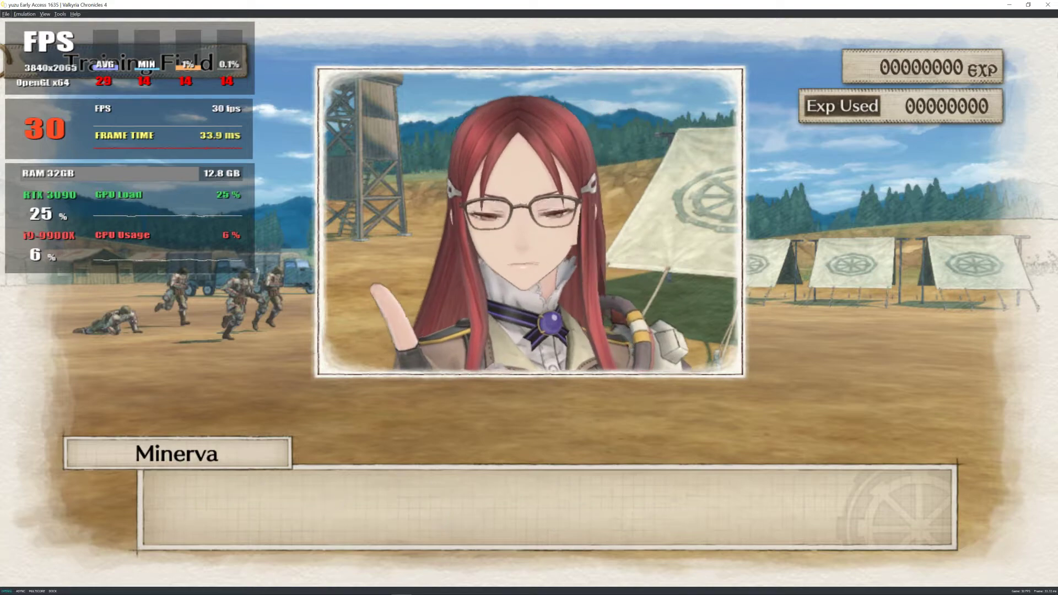
{"action": "key", "text": "x"}
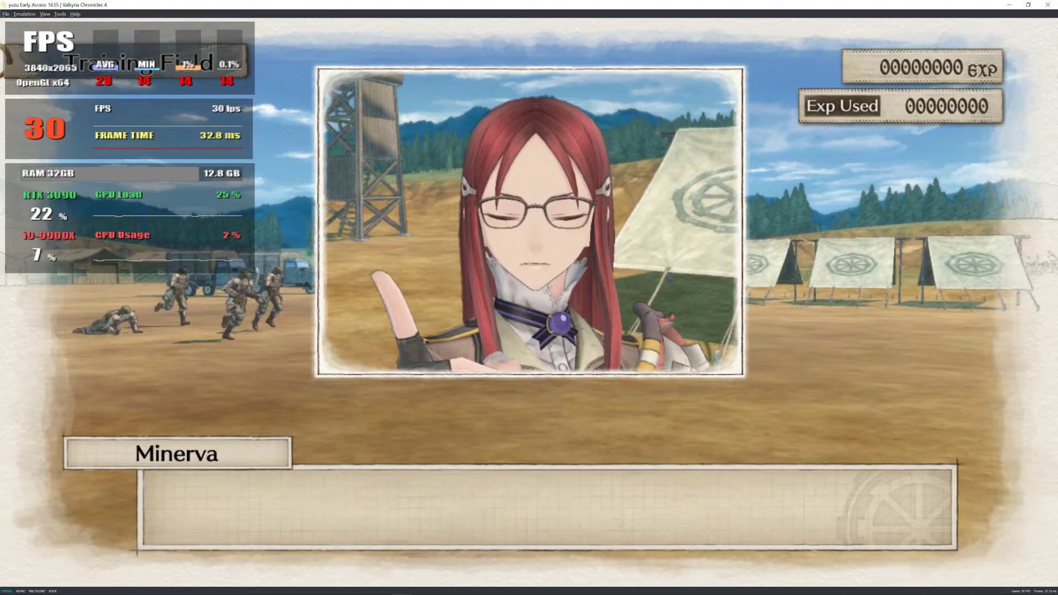
{"action": "key", "text": "x"}
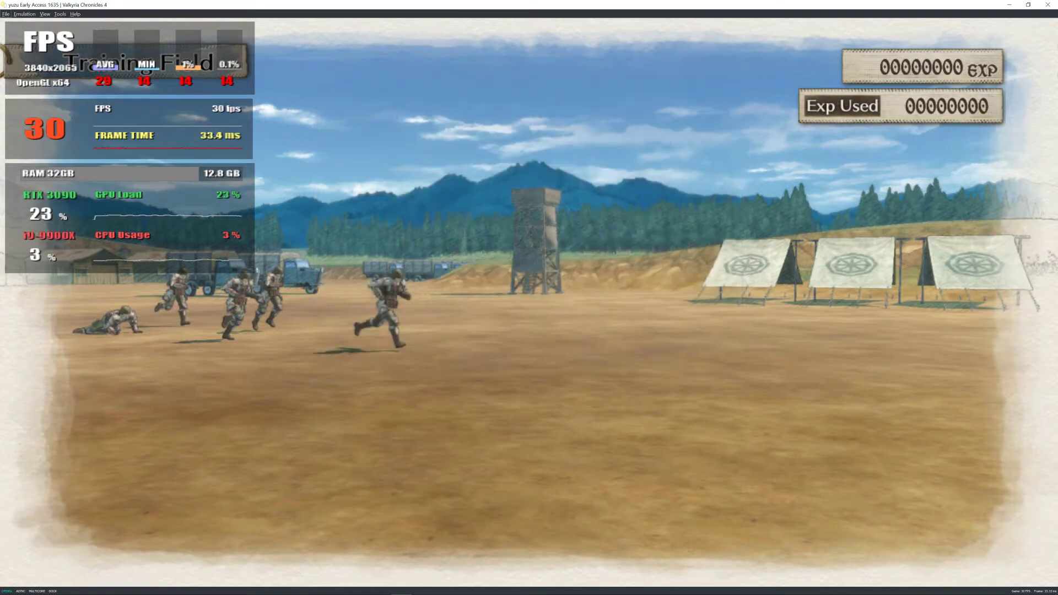
{"action": "key", "text": "x"}
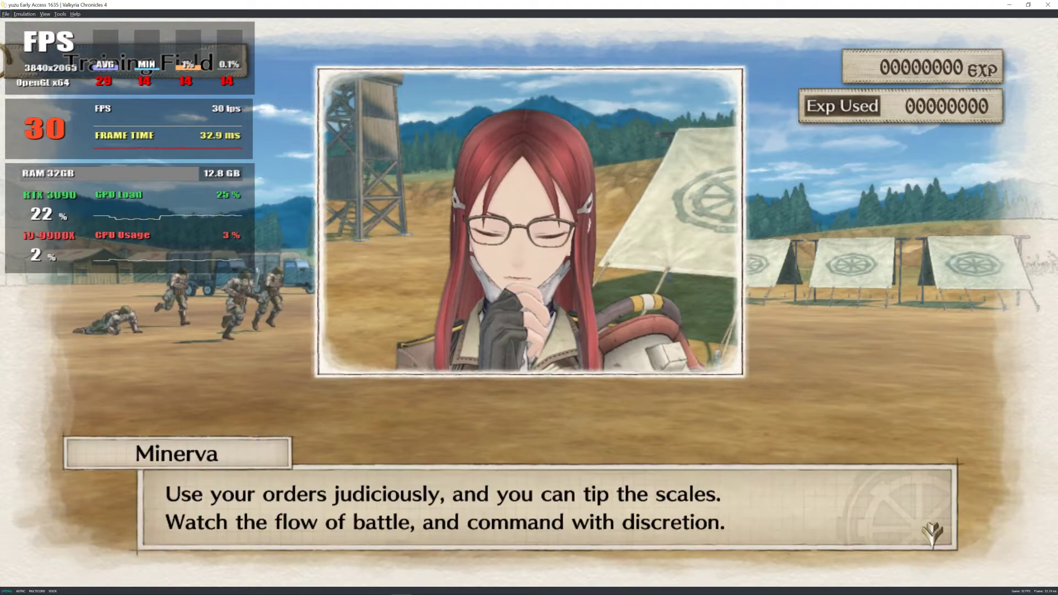
{"action": "key", "text": "x"}
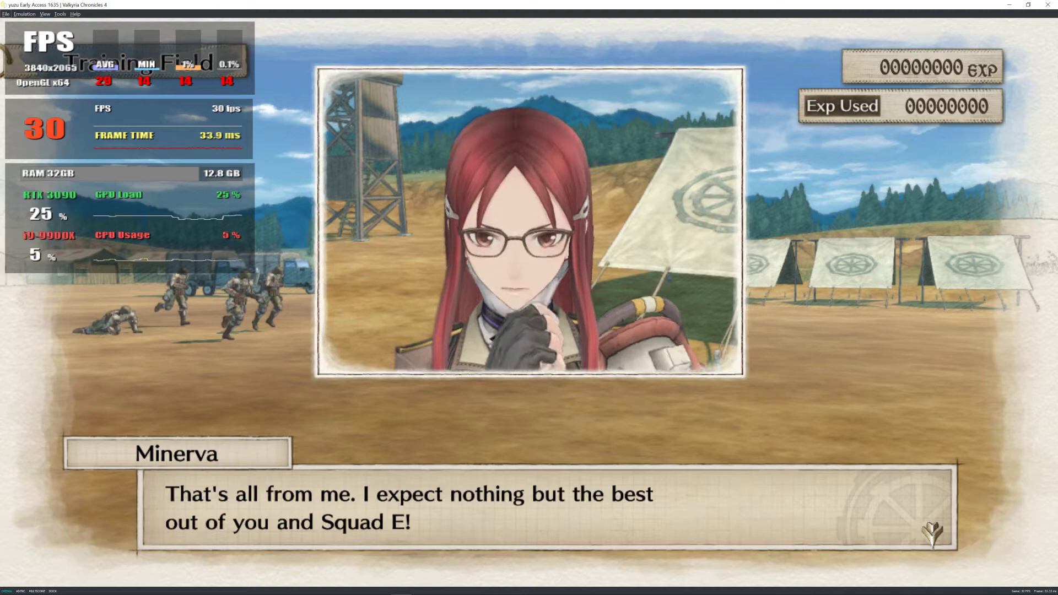
{"action": "key", "text": "x"}
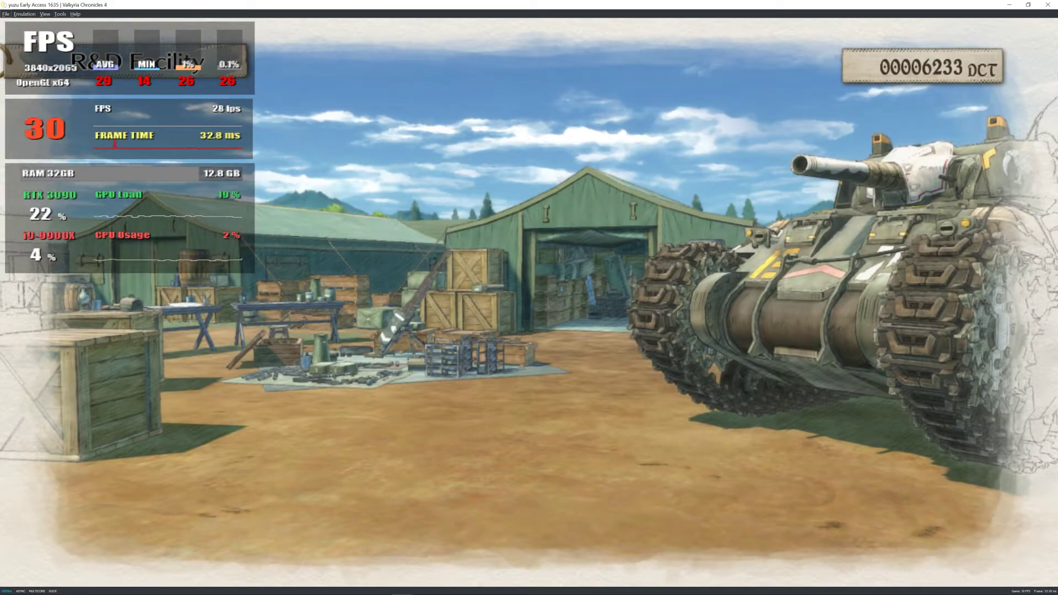
Get through Miles's dialogue and the R&D Facility tutorial.
{"action": "key", "text": "x"}
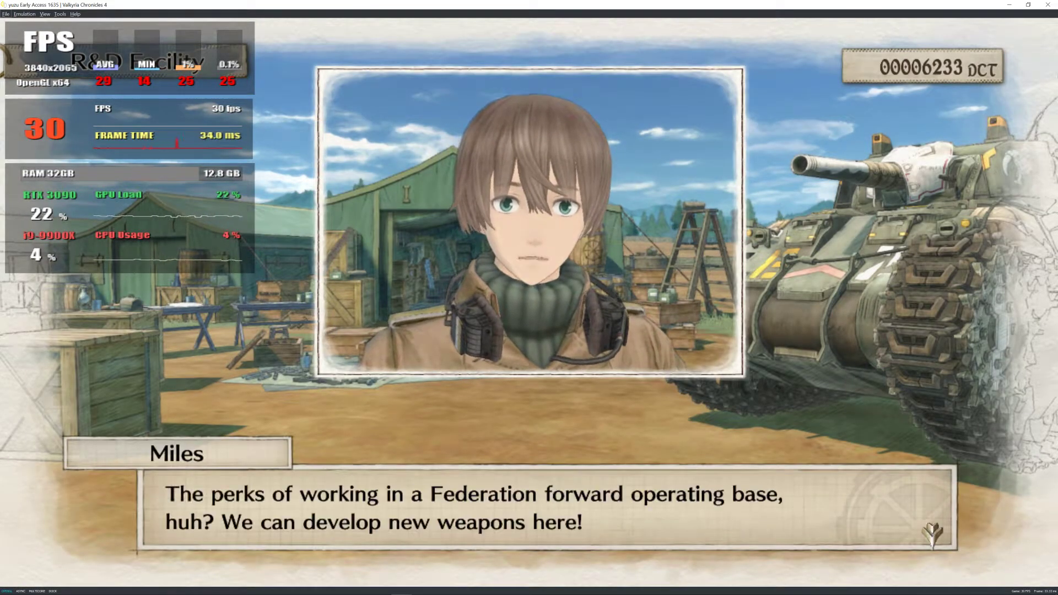
{"action": "key", "text": "x"}
{"action": "key", "text": "x"}
{"action": "key", "text": "x"}
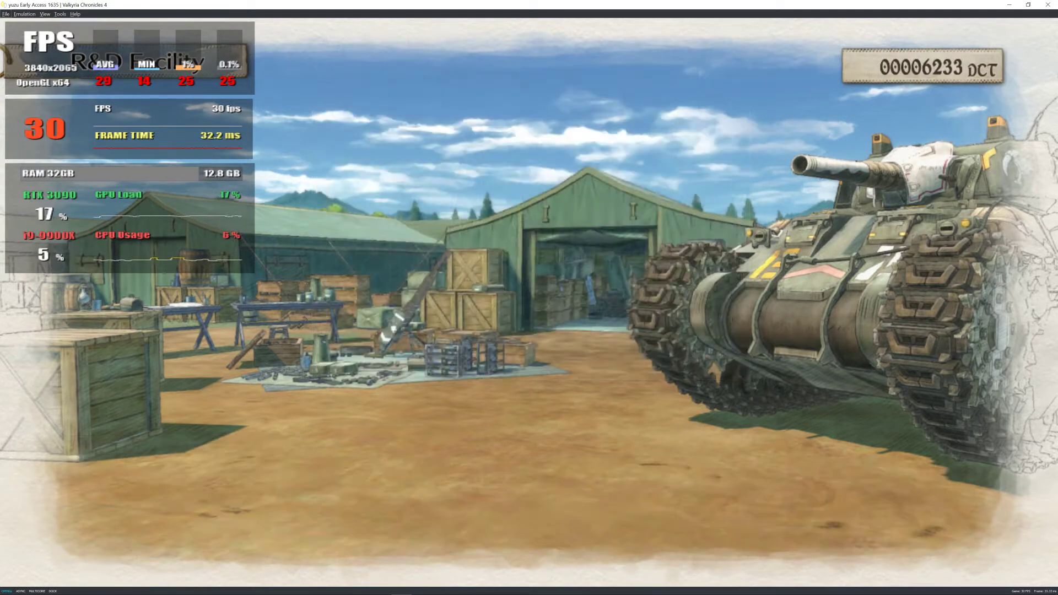
{"action": "key", "text": "x"}
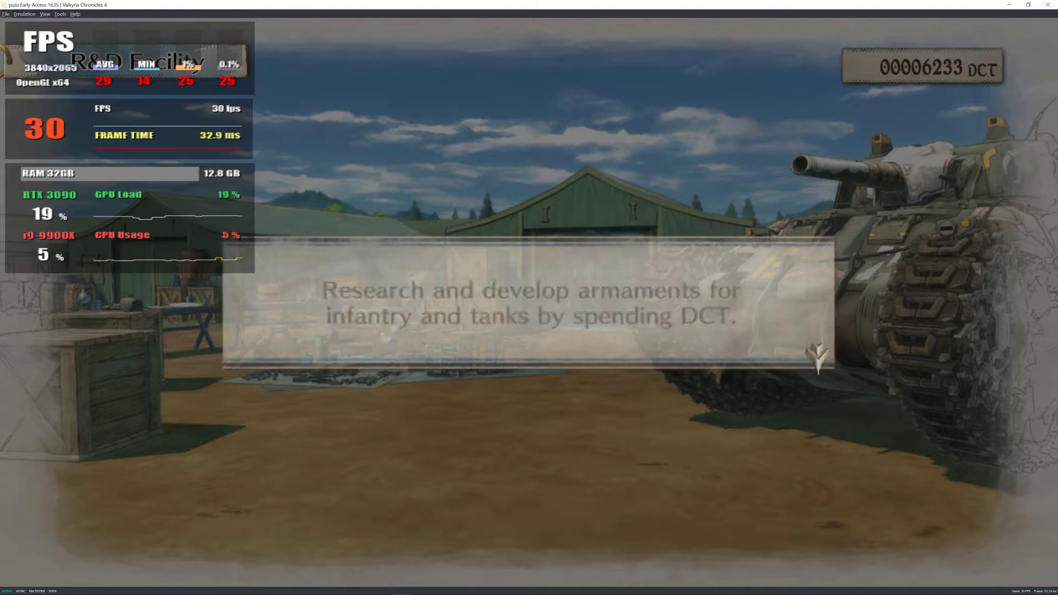
{"action": "key", "text": "x"}
{"action": "key", "text": "x"}
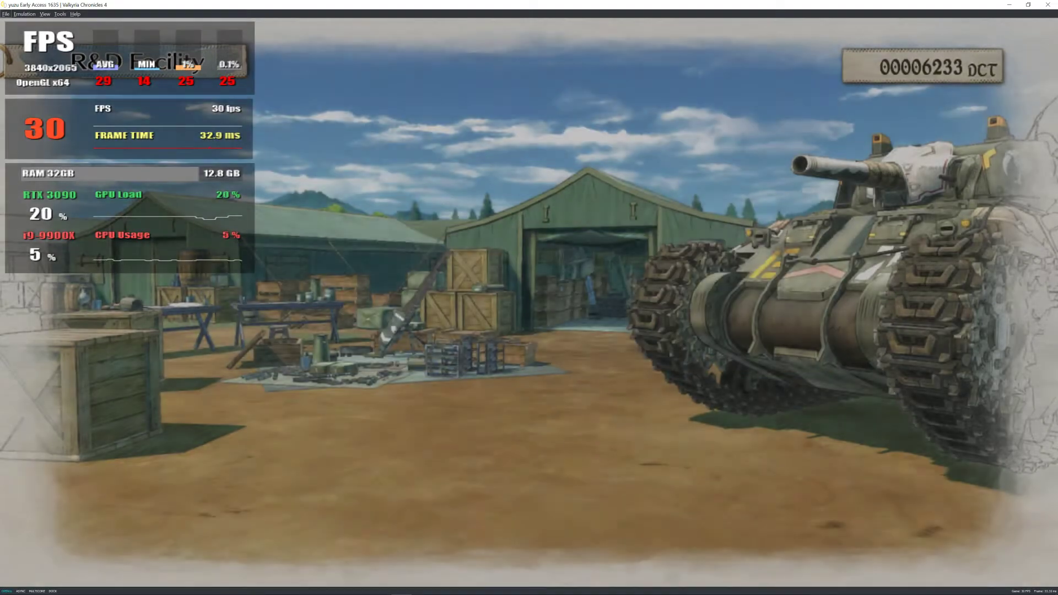
Develop Standard Boost 1 in the Rifles tree for 500 DCT, leaving 5733.
{"action": "key", "text": "x"}
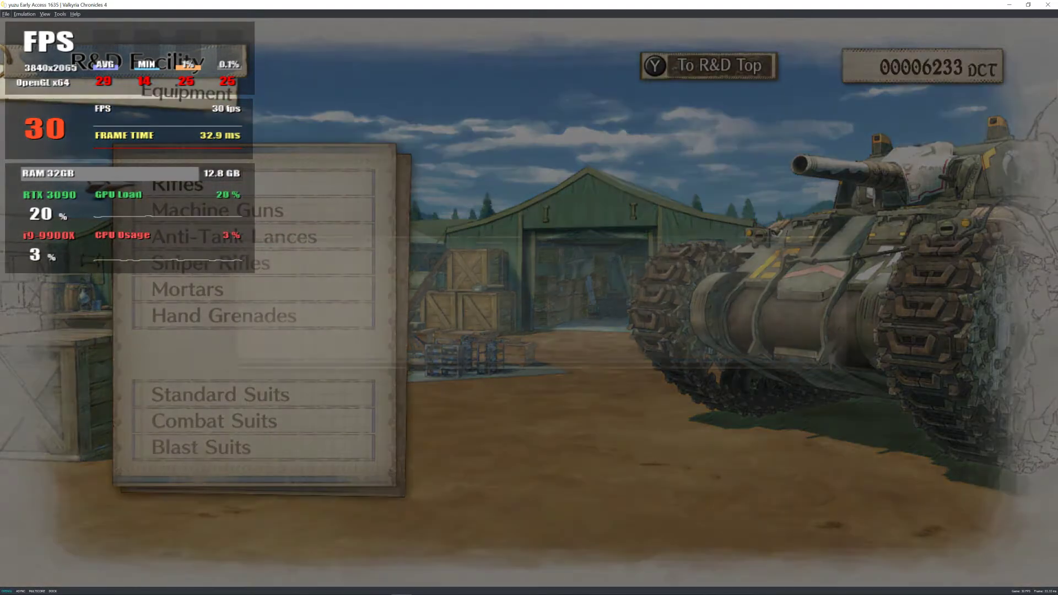
{"action": "key", "text": "x"}
{"action": "key", "text": "x"}
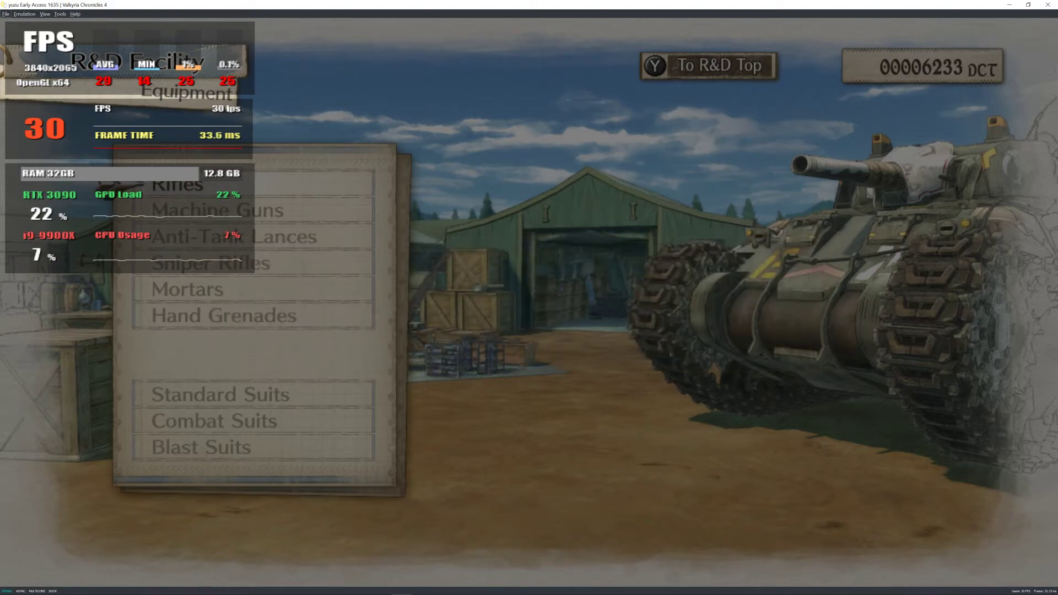
{"action": "key", "text": "x"}
{"action": "key", "text": "x"}
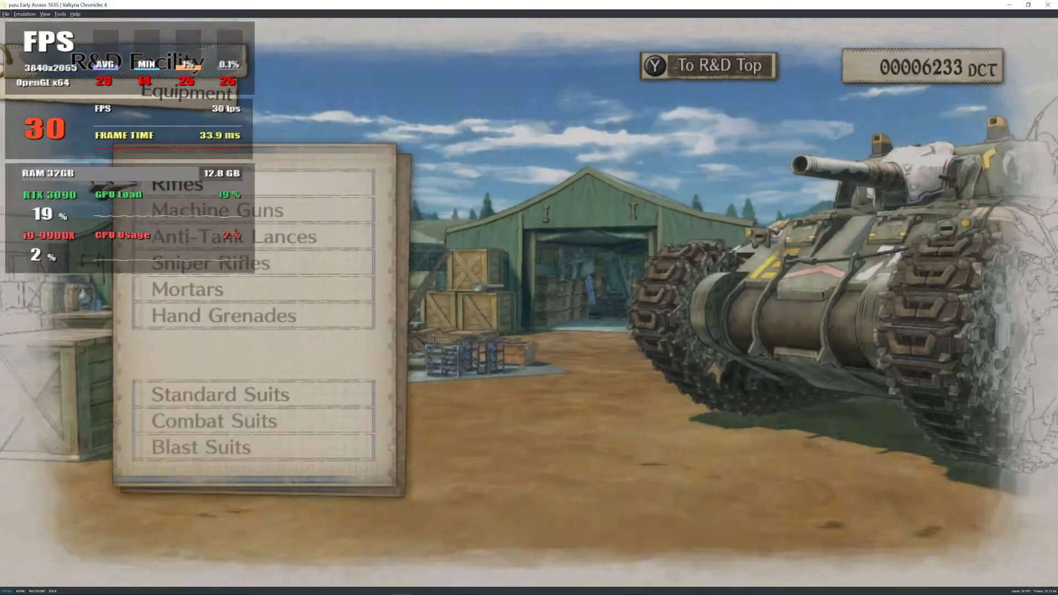
{"action": "key", "text": "x"}
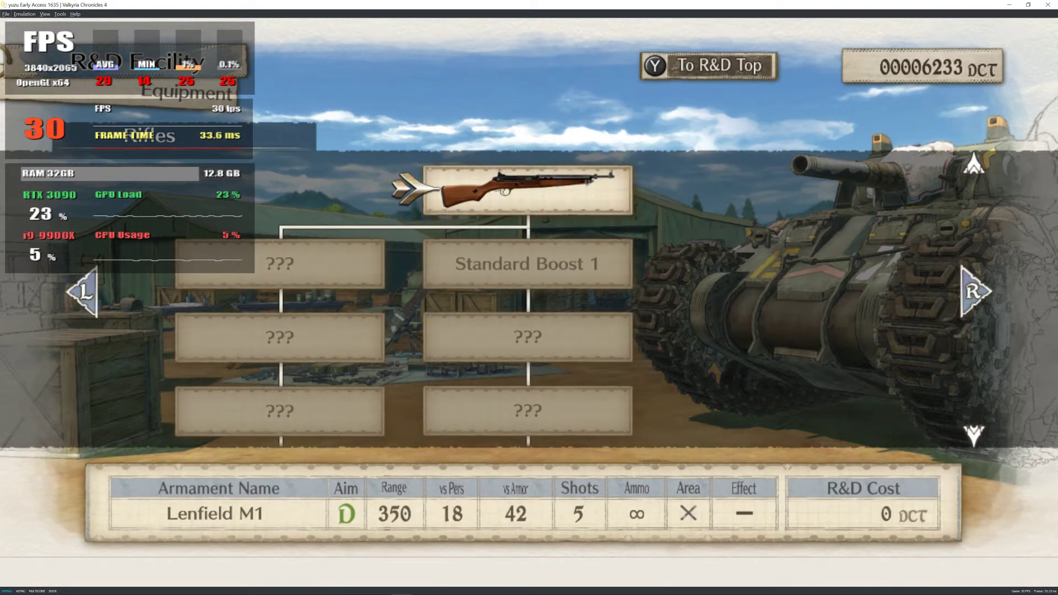
{"action": "key", "text": "Down"}
{"action": "key", "text": "x"}
{"action": "key", "text": "z"}
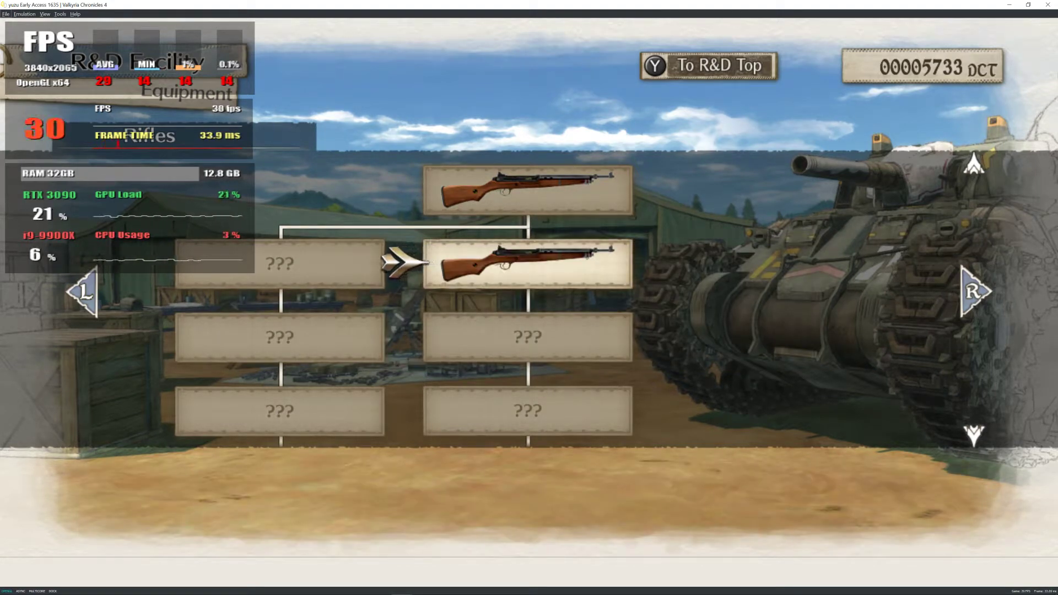
{"action": "key", "text": "x"}
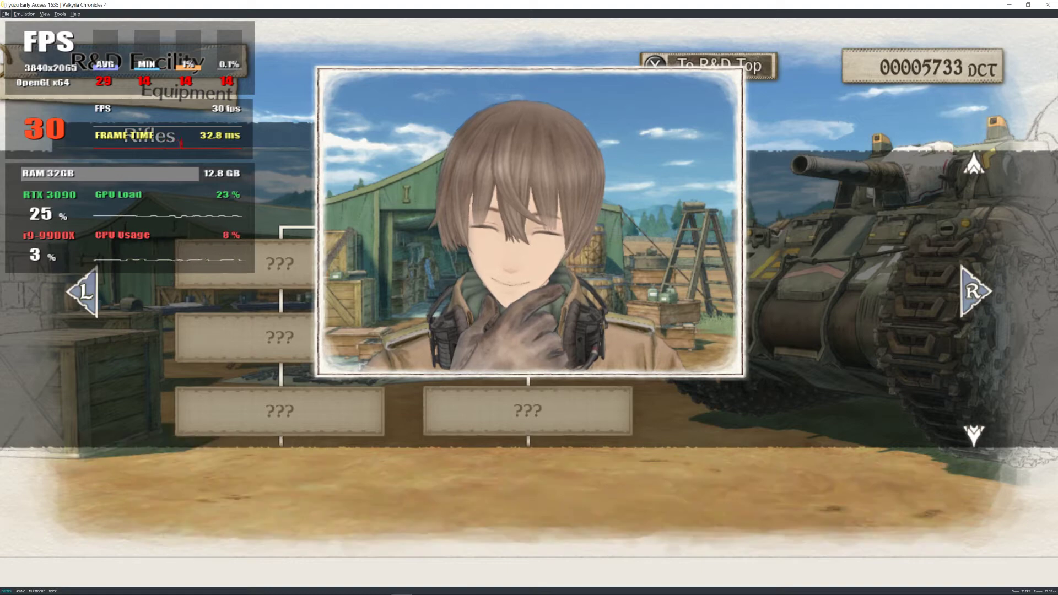
Exit the R&D Facility, finish Miles's closing lines, and bring up the Book Mode confirmation.
{"action": "key", "text": "z"}
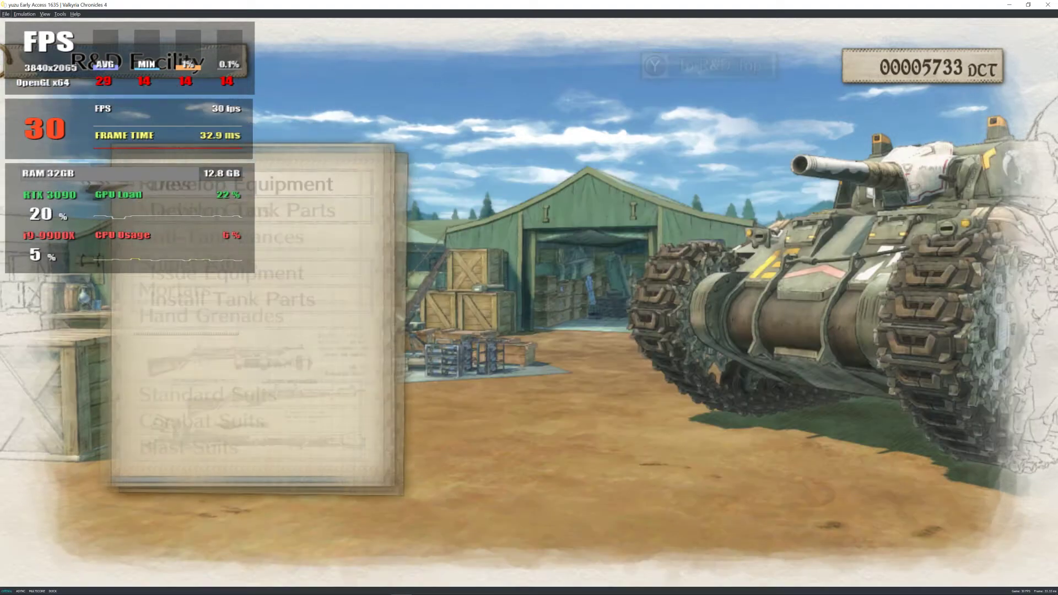
{"action": "key", "text": "z"}
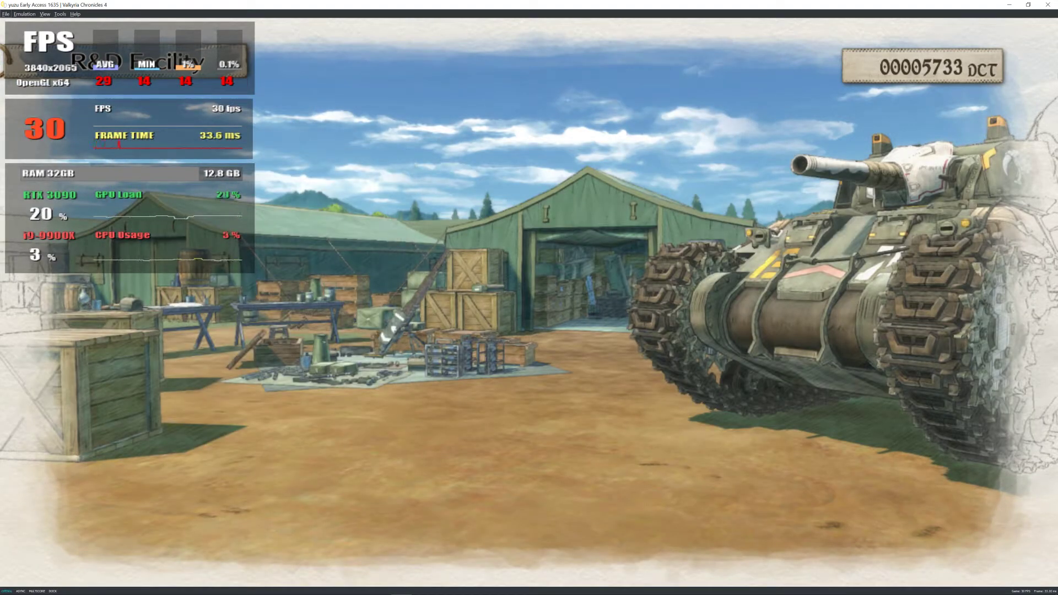
{"action": "key", "text": "x"}
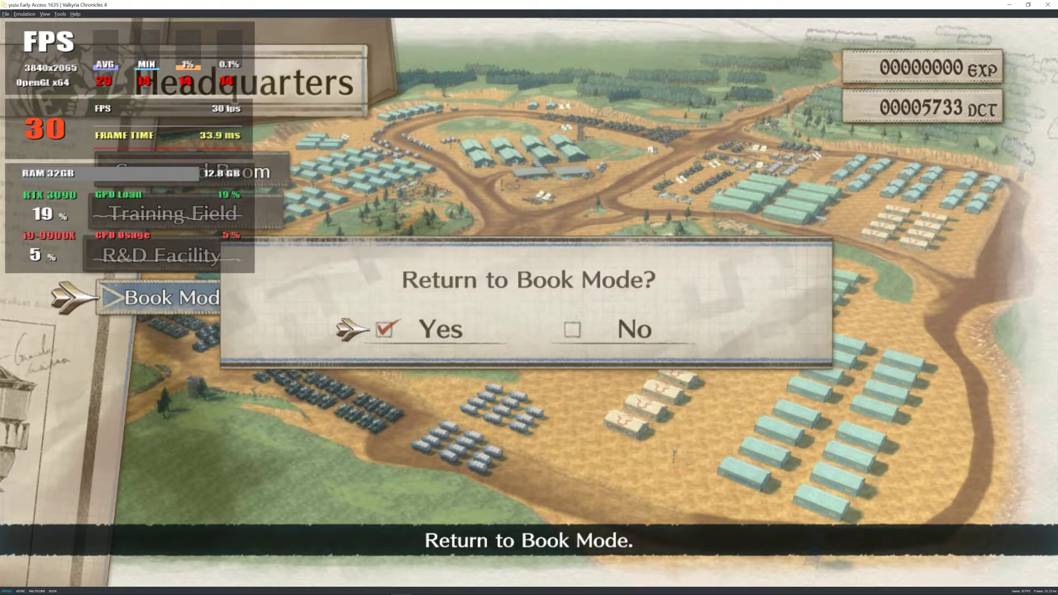
Confirm Book Mode, clear the Headquarters, skirmish, Mess Hall and news notices, then watch the episode.
{"action": "key", "text": "x"}
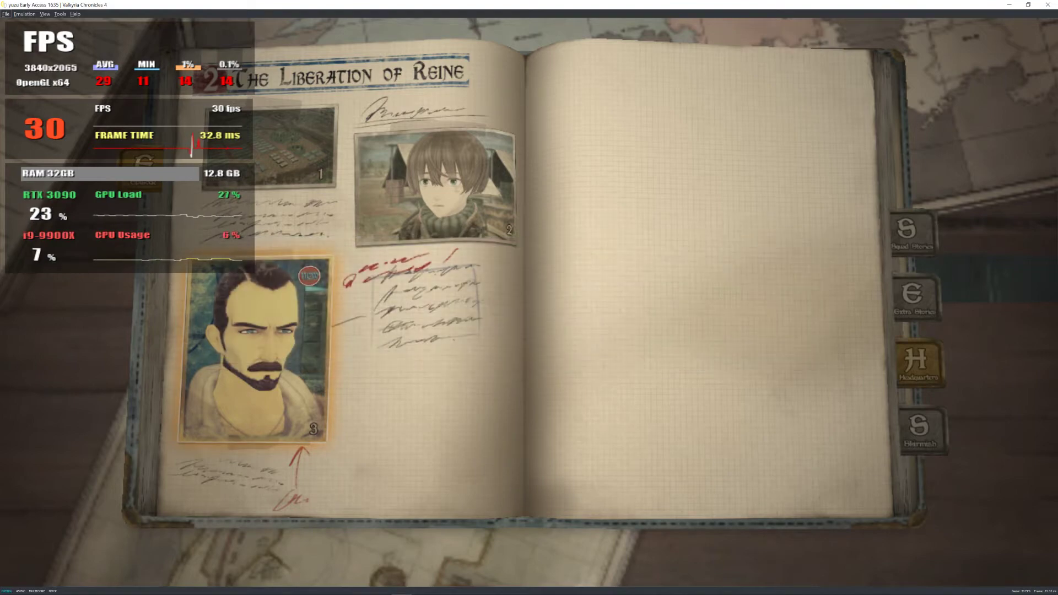
{"action": "key", "text": "x"}
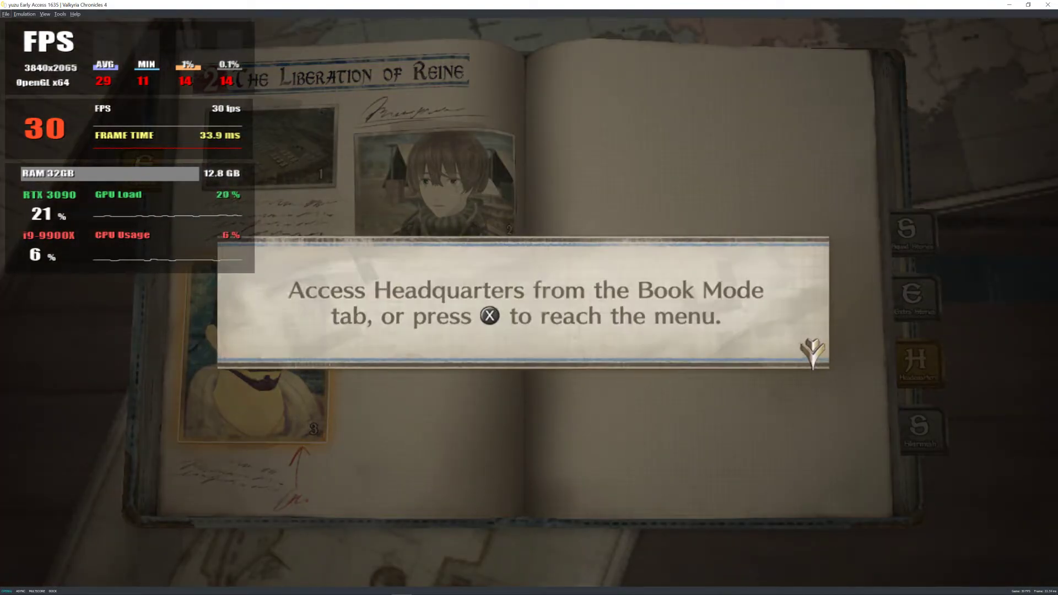
{"action": "key", "text": "x"}
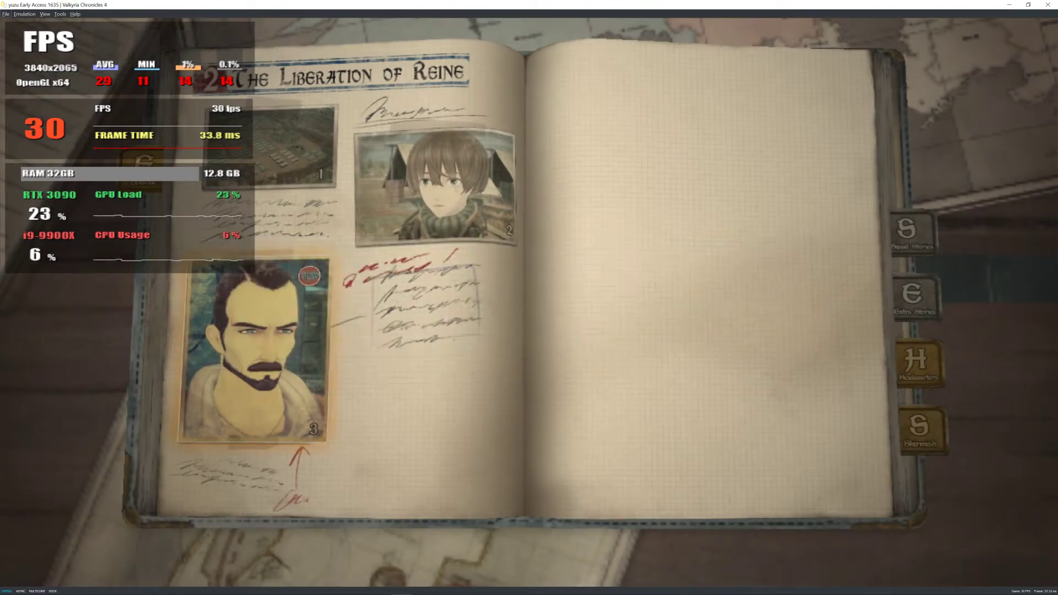
{"action": "key", "text": "x"}
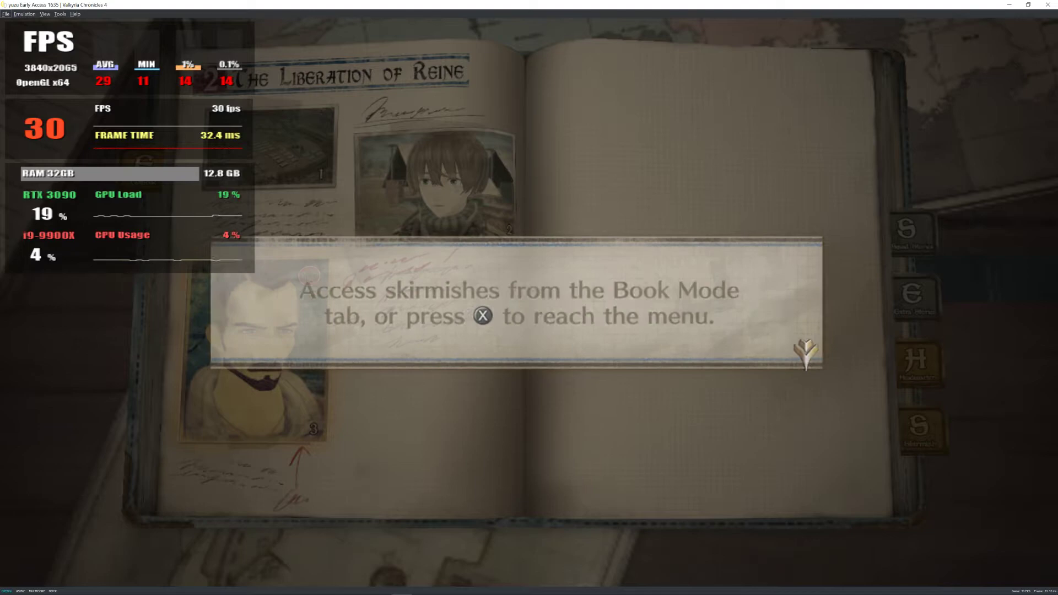
{"action": "key", "text": "x"}
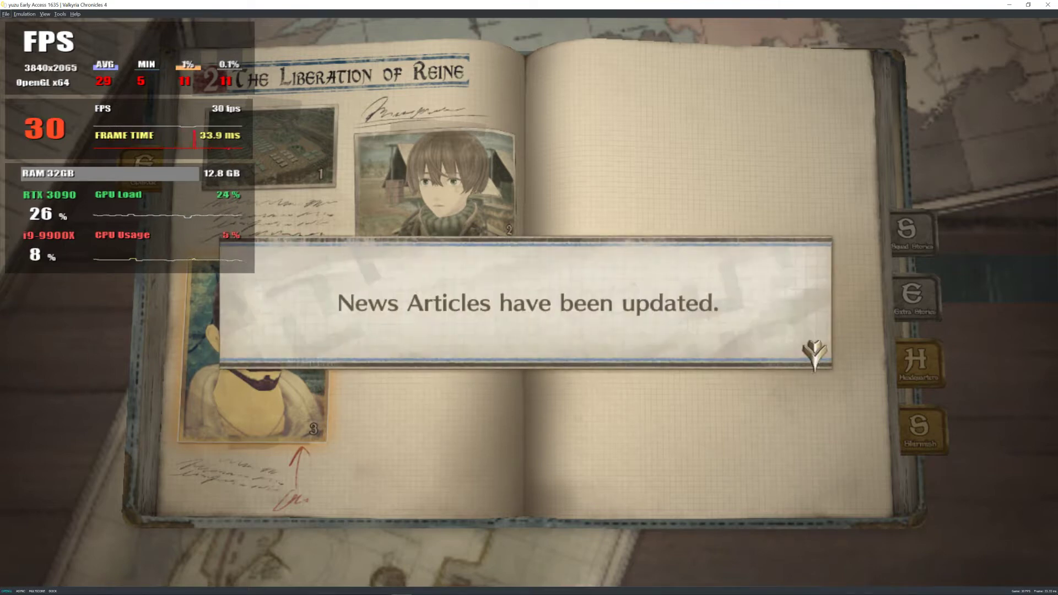
{"action": "key", "text": "x"}
{"action": "key", "text": "x"}
{"action": "key", "text": "x"}
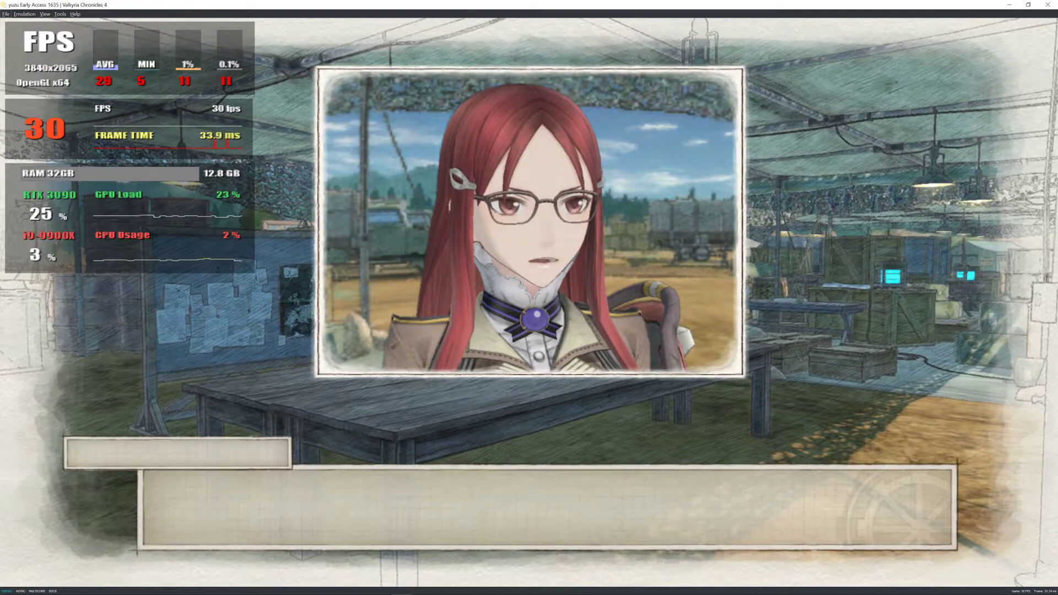
{"action": "key", "text": "x"}
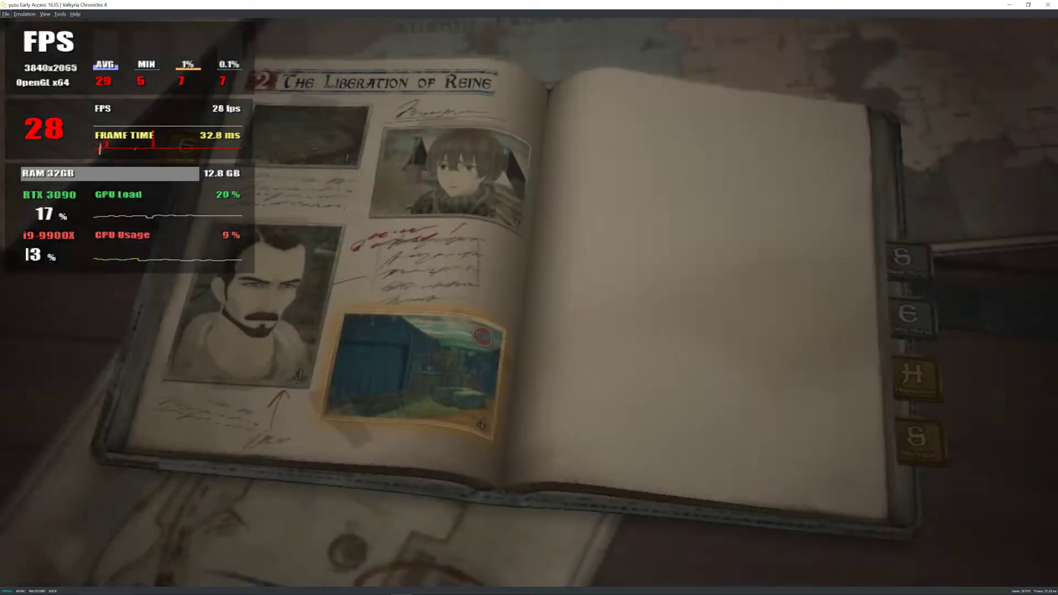
Clear the episode notices and launch Inner City Assault, loading the East European Imperial Alliance map.
{"action": "key", "text": "x"}
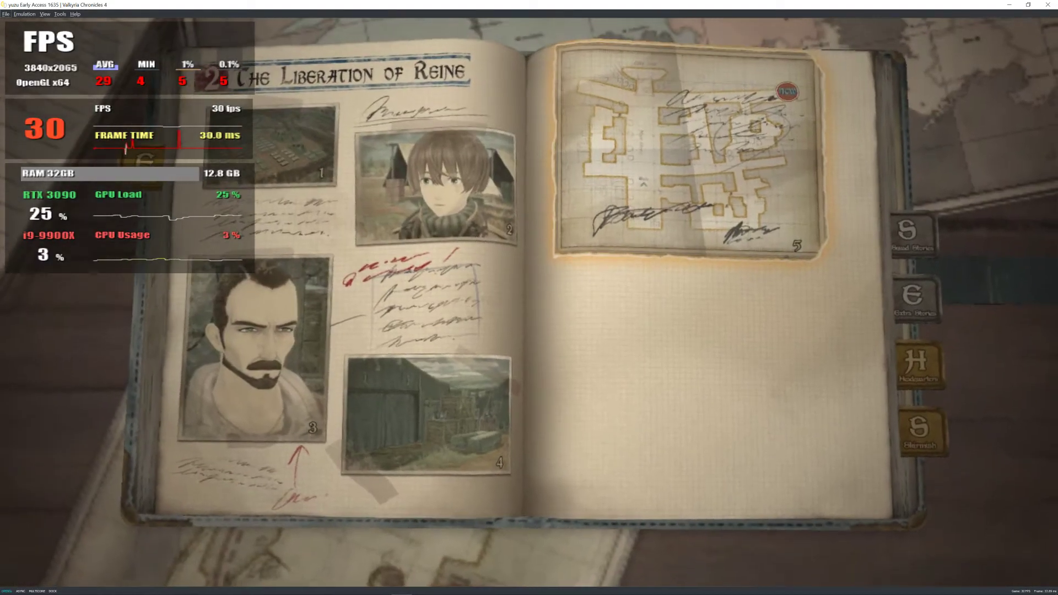
{"action": "key", "text": "x"}
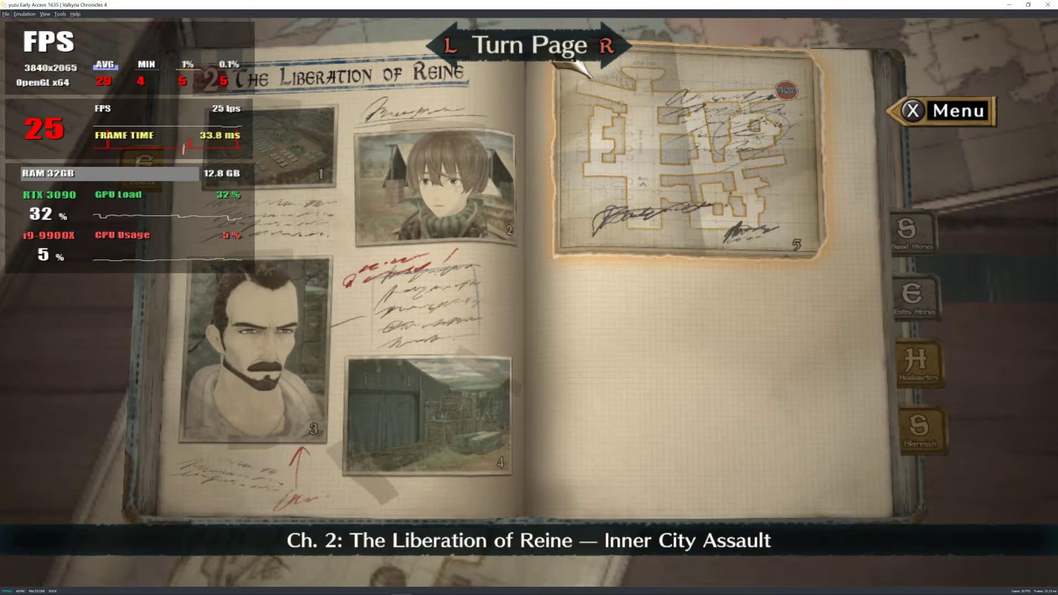
{"action": "key", "text": "c"}
{"action": "key", "text": "c"}
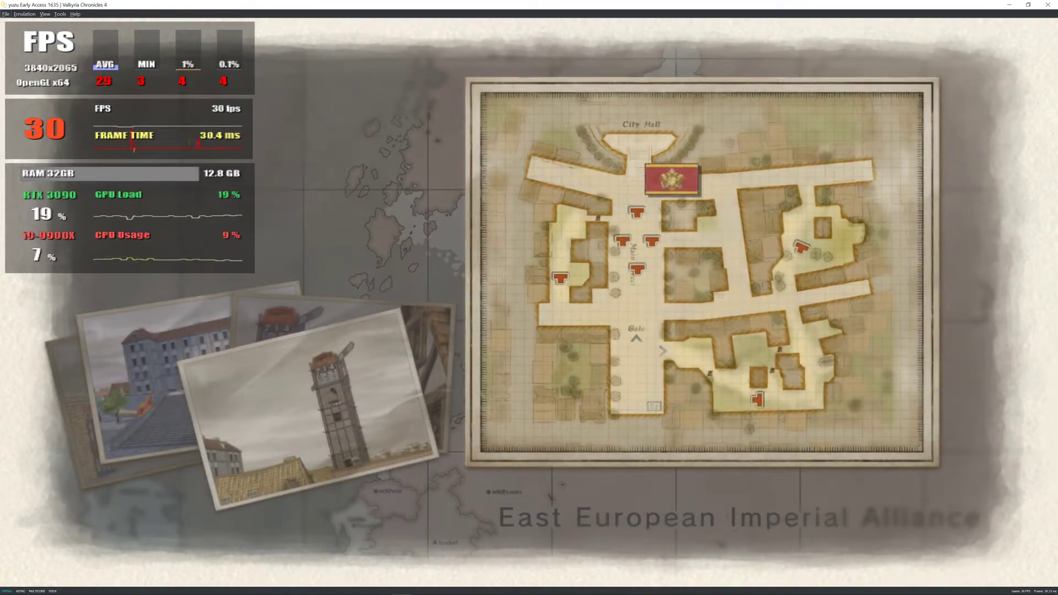
Review the mission victory and failure conditions, then begin placing units at the starting camp.
{"action": "key", "text": "c"}
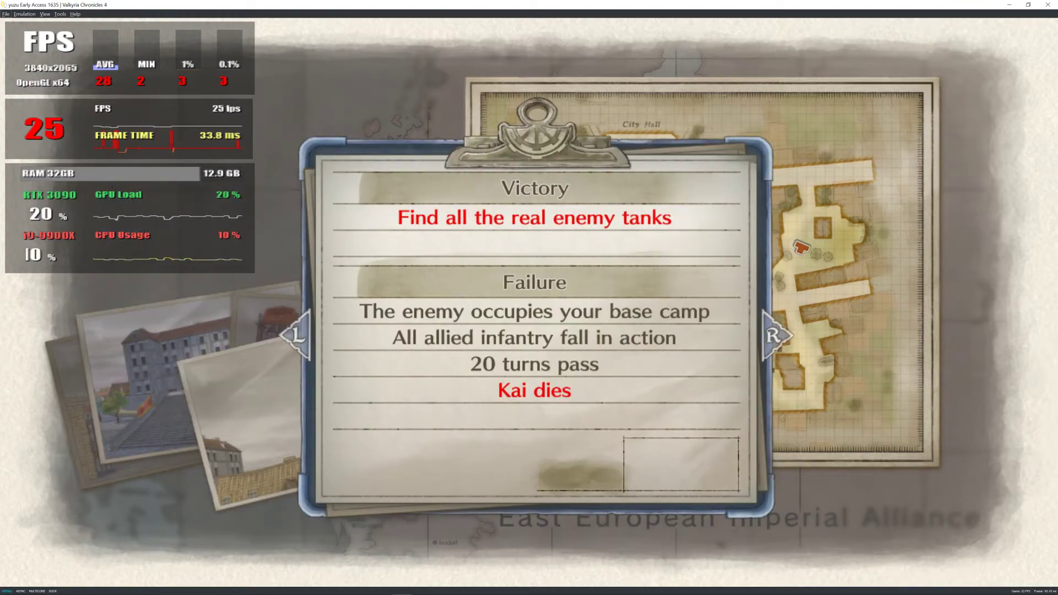
{"action": "key", "text": "c"}
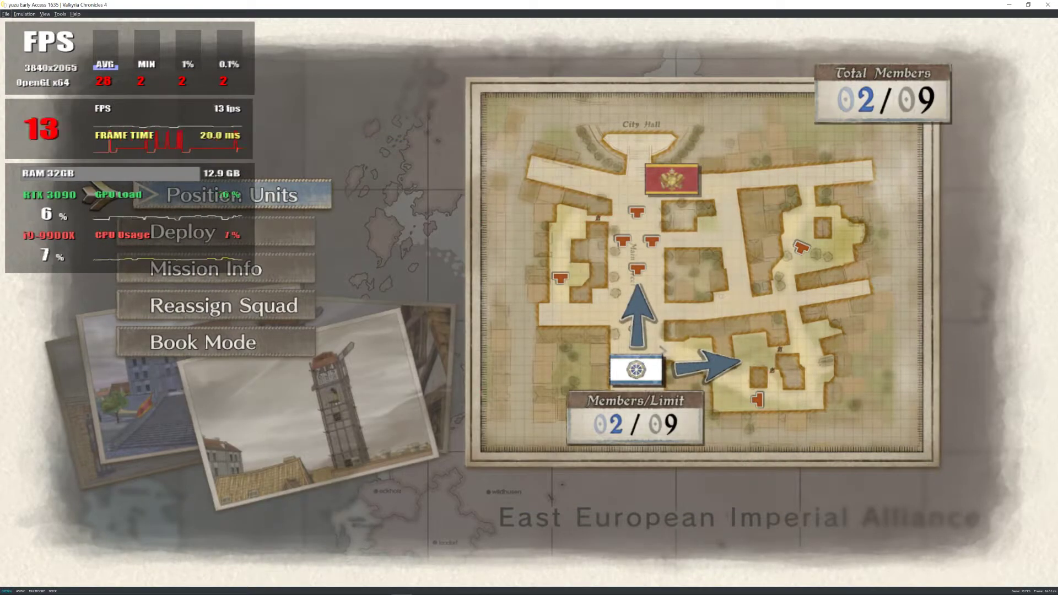
{"action": "key", "text": "Up"}
{"action": "key", "text": "c"}
{"action": "key", "text": "x"}
{"action": "key", "text": "Up"}
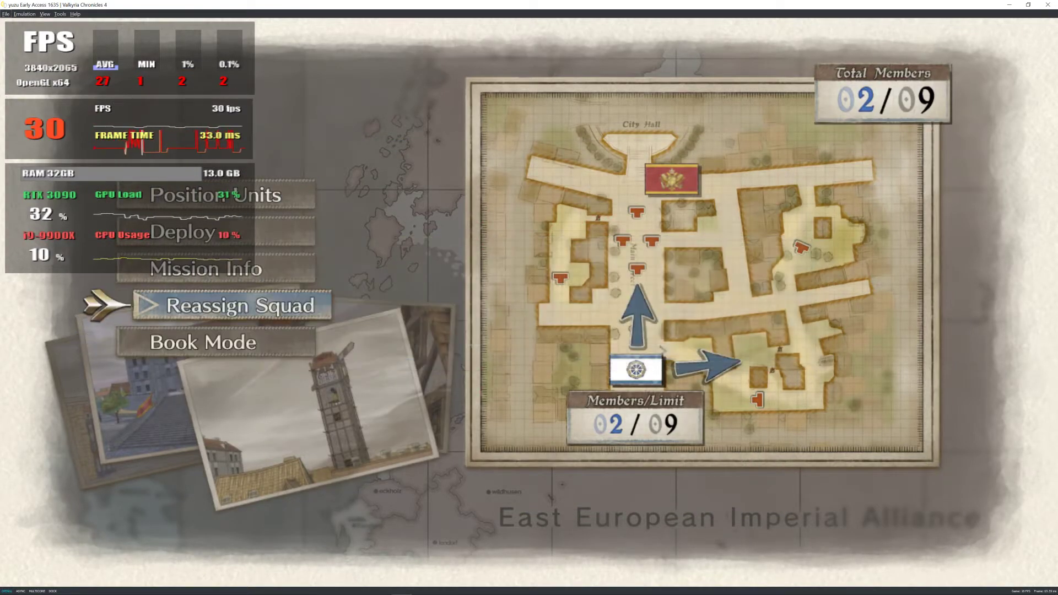
{"action": "key", "text": "Up"}
{"action": "key", "text": "Up"}
{"action": "key", "text": "c"}
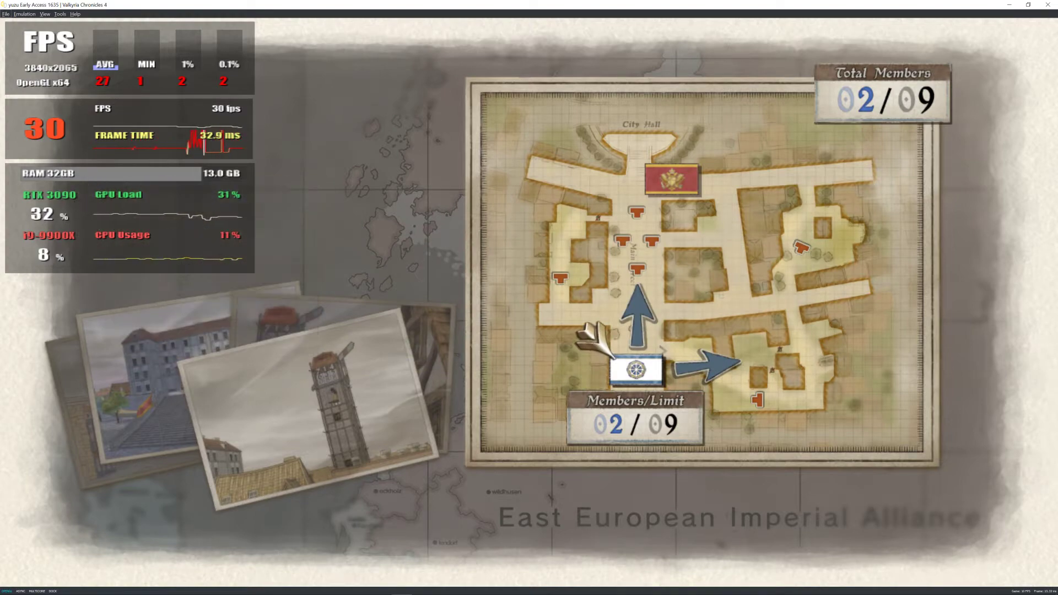
Open and close Squad Setup from Reassign Squad, then choose Deploy and confirm Yes.
{"action": "key", "text": "x"}
{"action": "key", "text": "Down"}
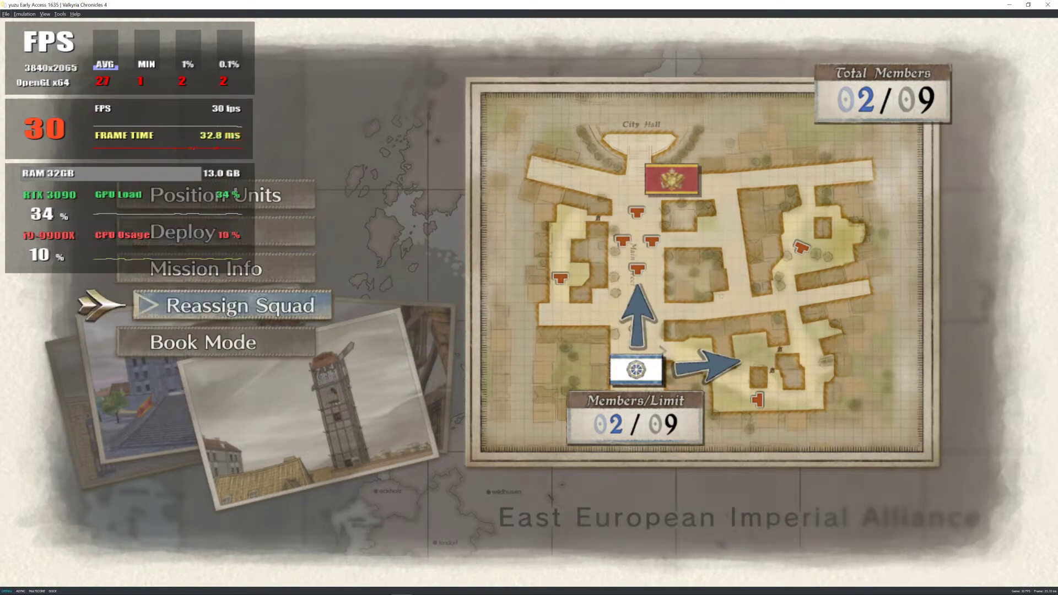
{"action": "key", "text": "c"}
{"action": "key", "text": "x"}
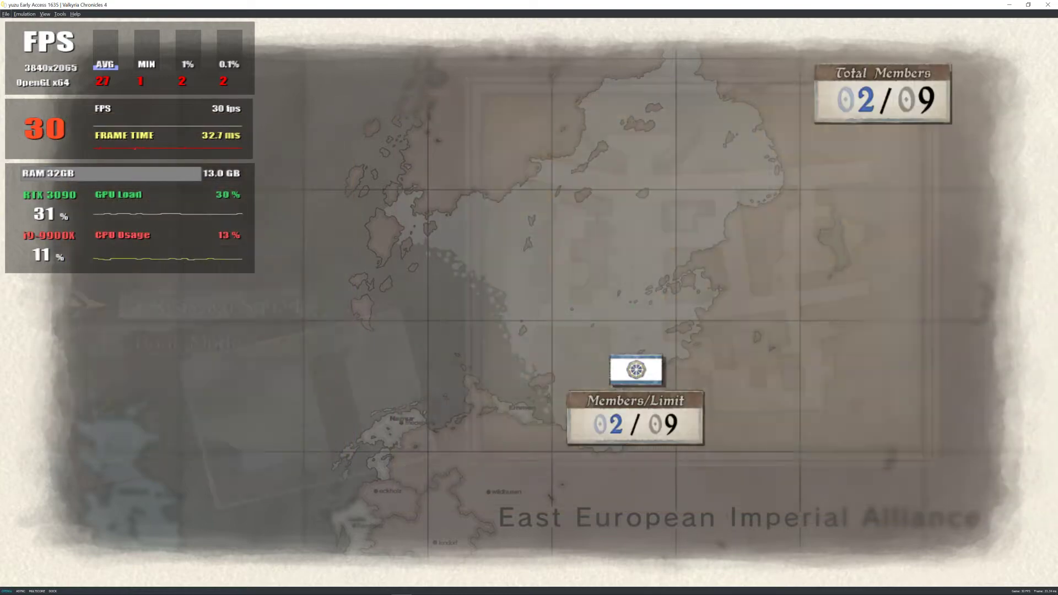
{"action": "key", "text": "Up"}
{"action": "key", "text": "Up"}
{"action": "key", "text": "c"}
{"action": "key", "text": "c"}
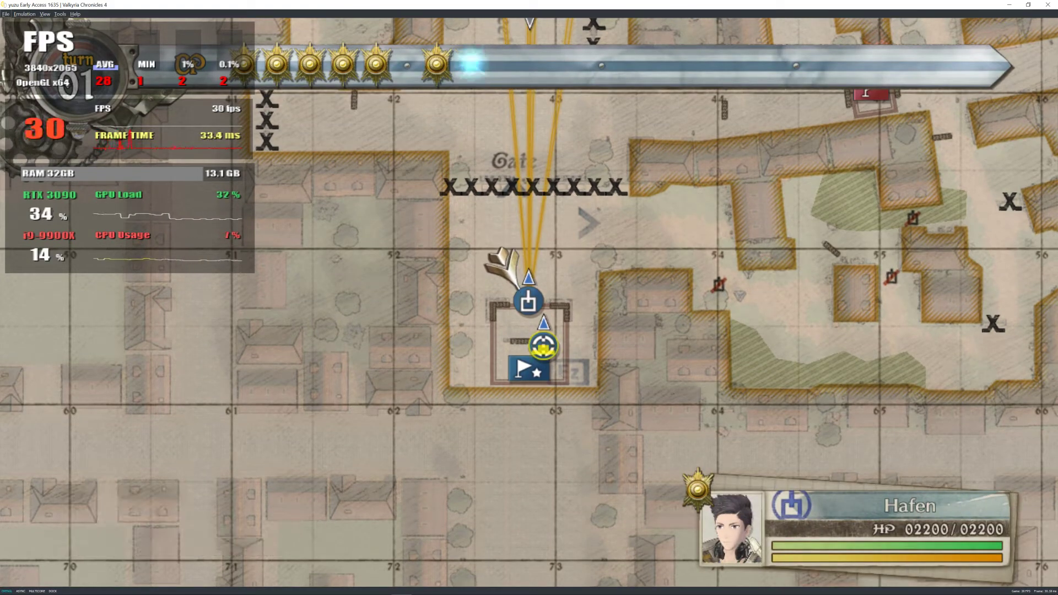
Take control of the Hafen, drive it forward, and read the Miles, Claude and Raz gate dialogue.
{"action": "key", "text": "x"}
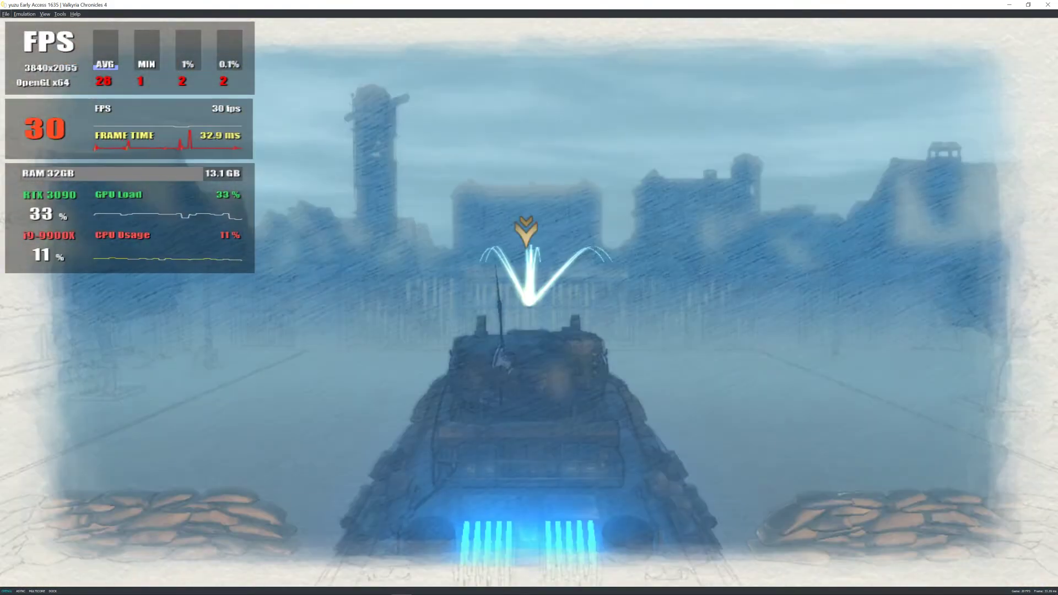
{"action": "key", "text": "w"}
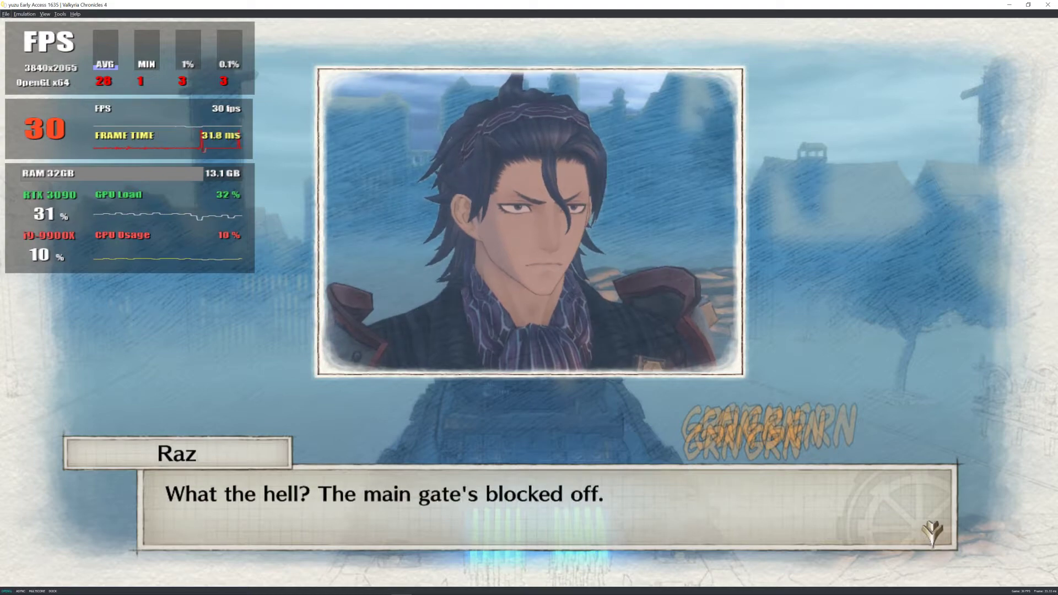
{"action": "key", "text": "x"}
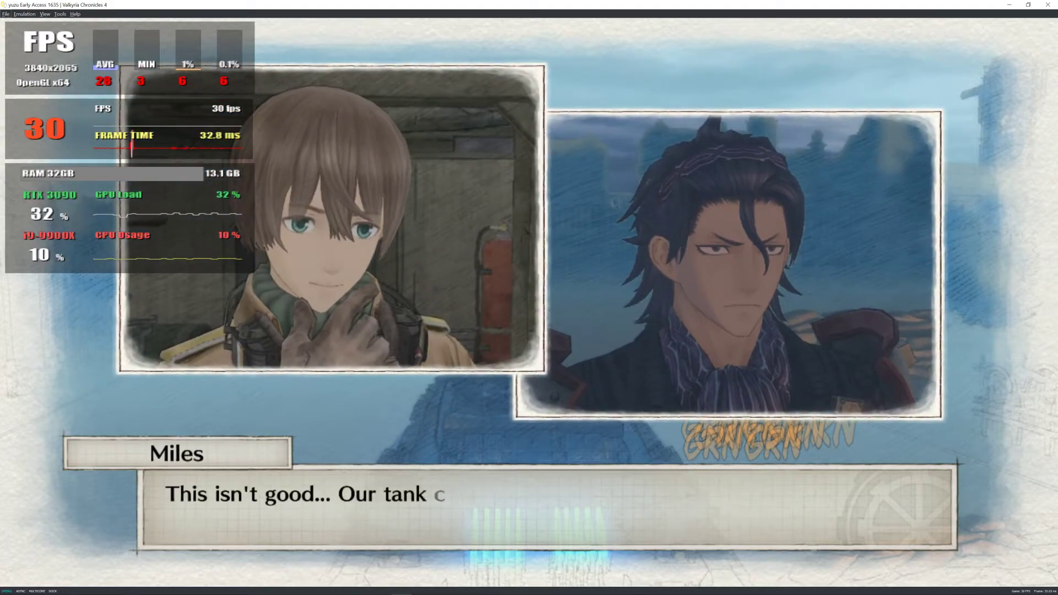
{"action": "key", "text": "x"}
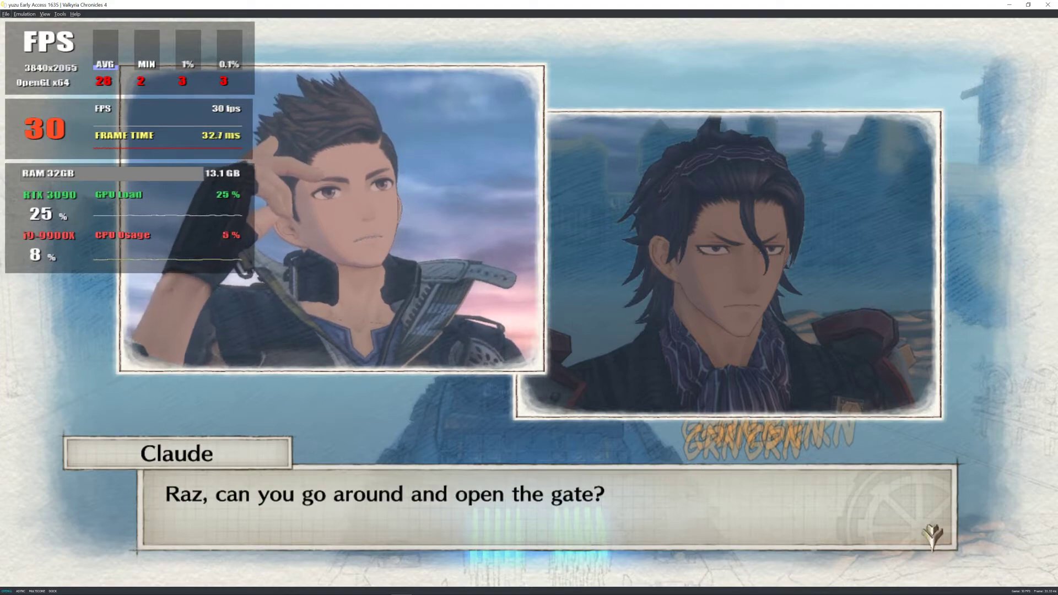
{"action": "key", "text": "x"}
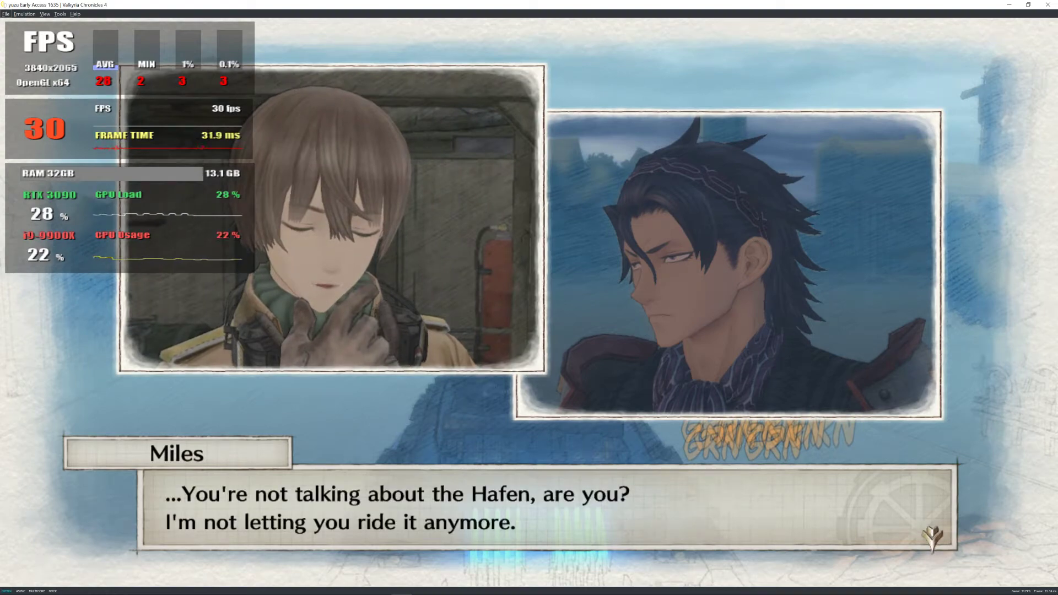
{"action": "key", "text": "x"}
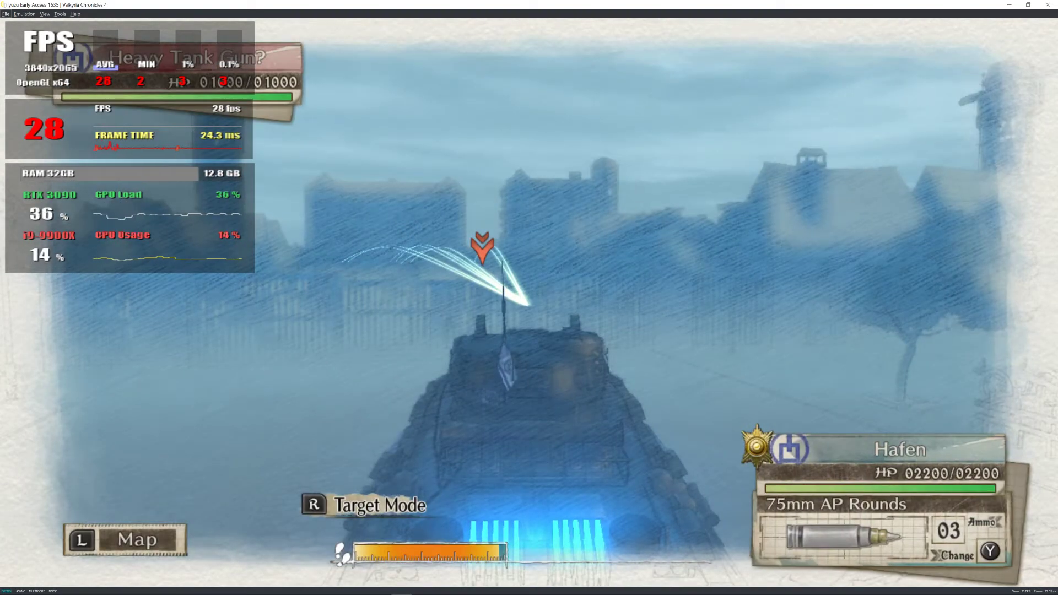
Drive and turn the Hafen, fire a 75mm AP round at the gate, and end its action.
{"action": "key", "text": "w"}
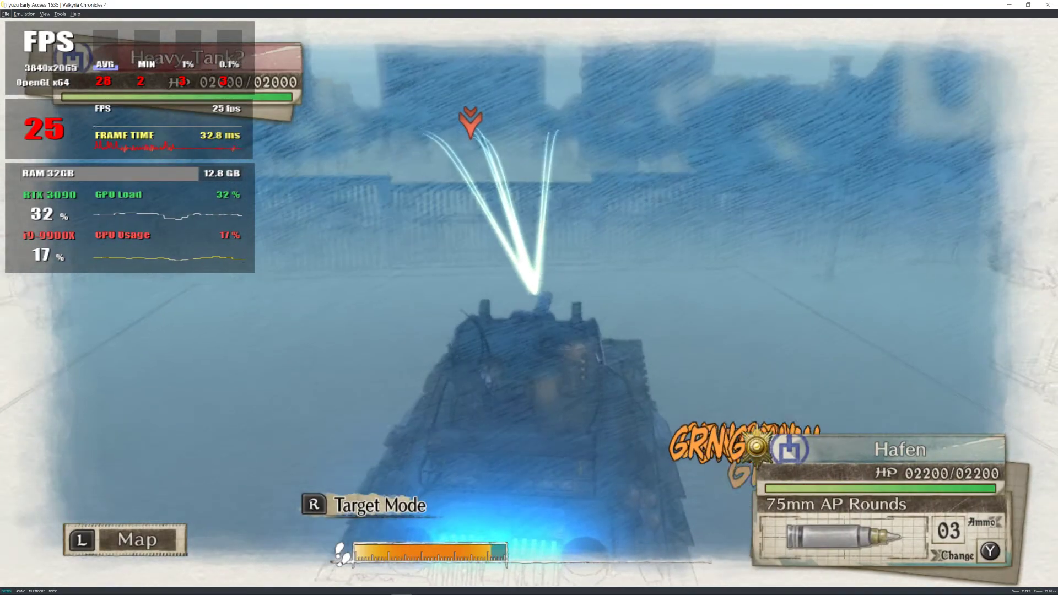
{"action": "key", "text": "a"}
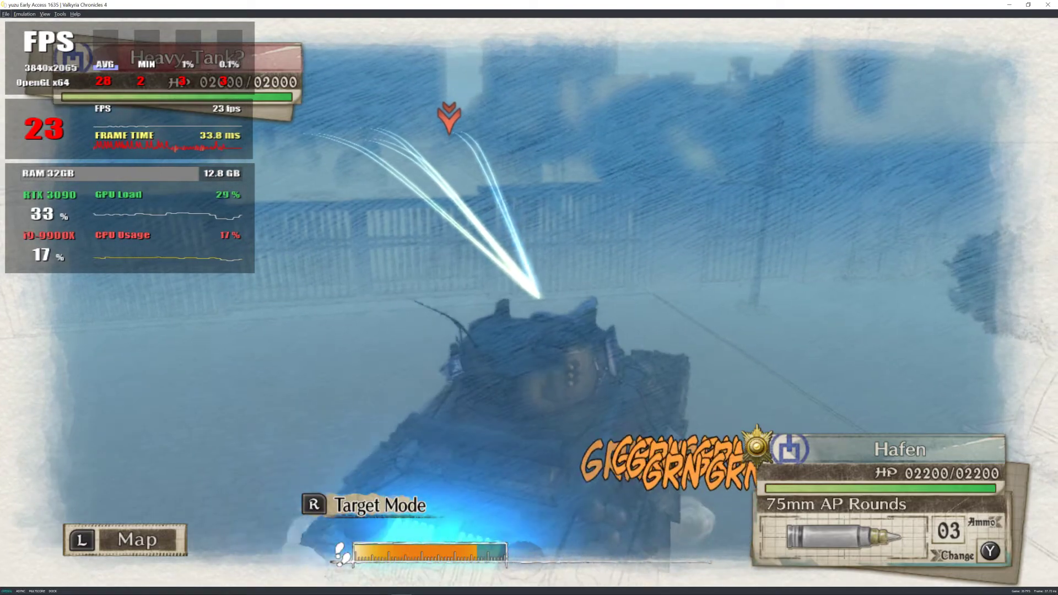
{"action": "key", "text": "e"}
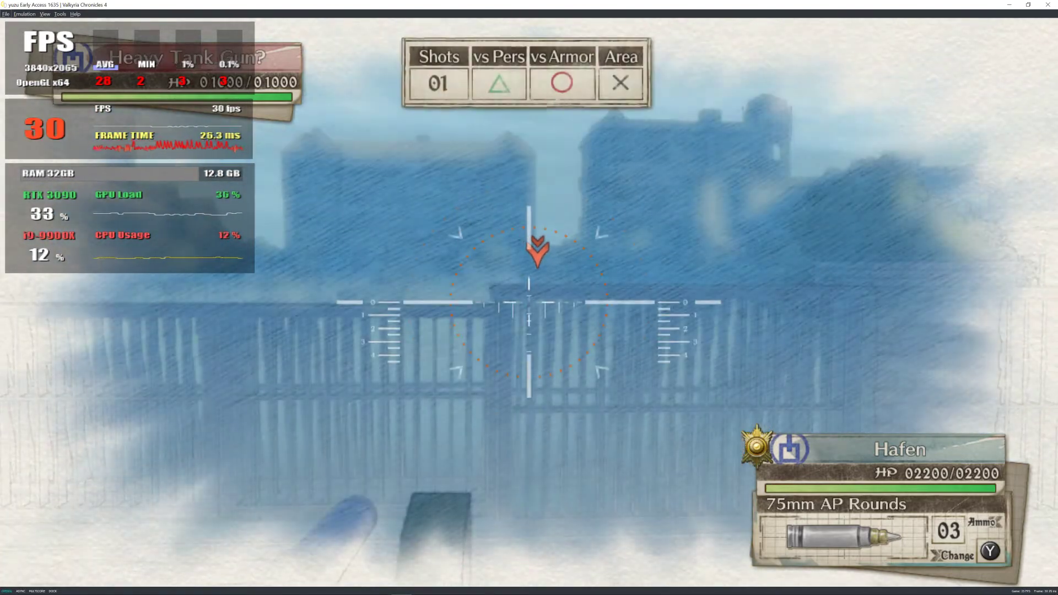
{"action": "key", "text": "x"}
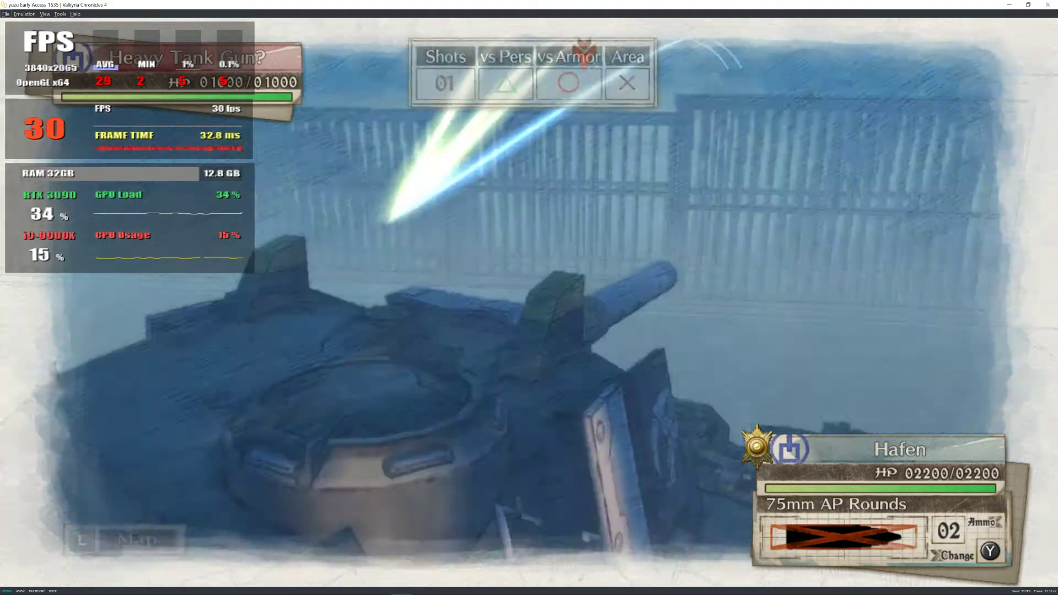
{"action": "key", "text": "x"}
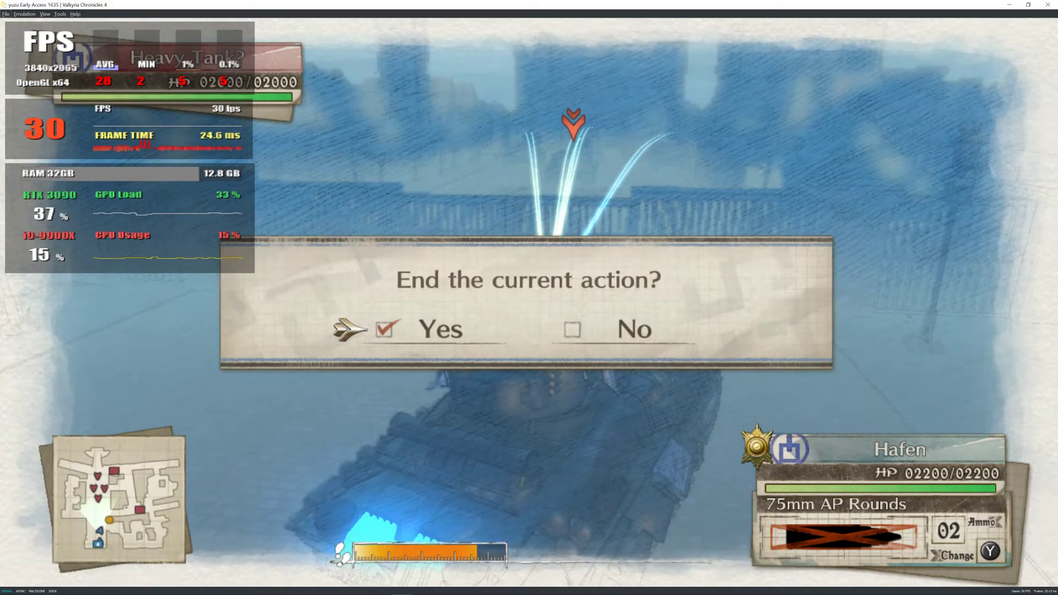
{"action": "key", "text": "c"}
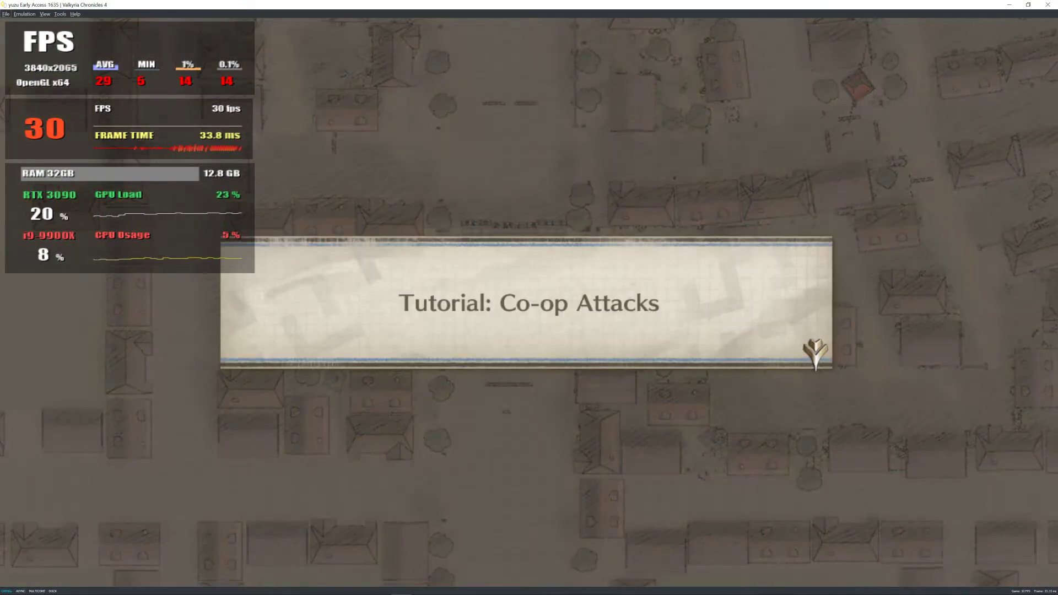
Page through the Tutorial: Co-op Attacks screens until the command map returns with the Hafen selected.
{"action": "key", "text": "c"}
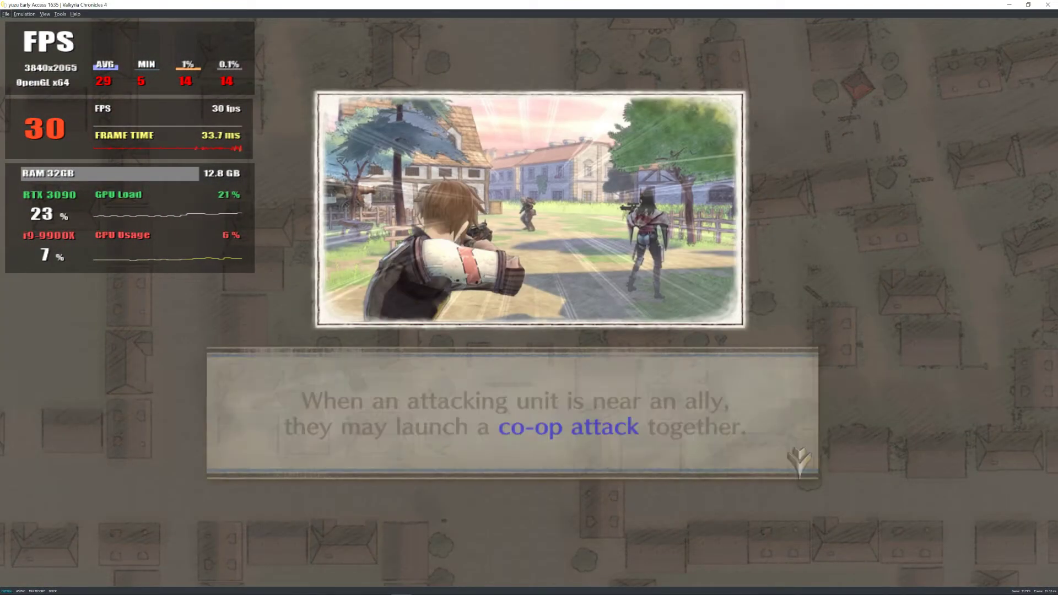
{"action": "key", "text": "c"}
{"action": "key", "text": "c"}
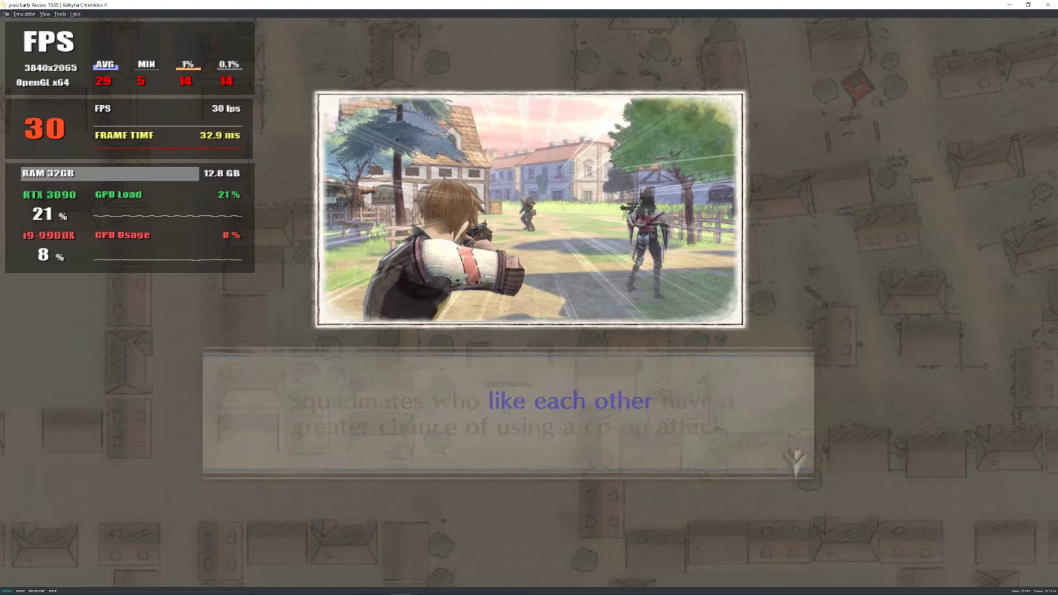
{"action": "key", "text": "c"}
{"action": "key", "text": "c"}
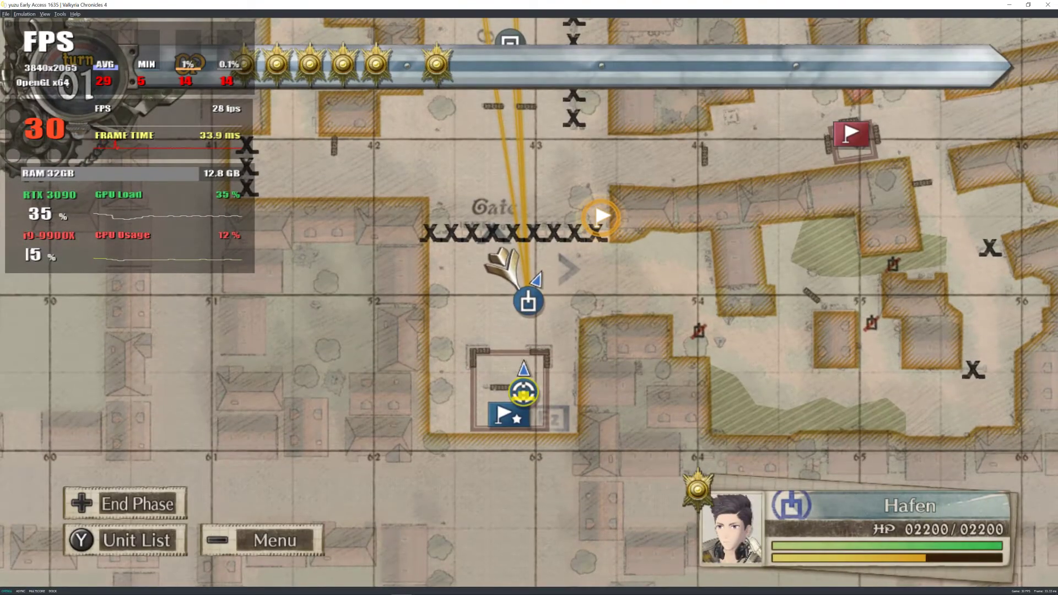
Command Kai with a command point and run her past the sandbags toward the buildings and fence.
{"action": "key", "text": "e"}
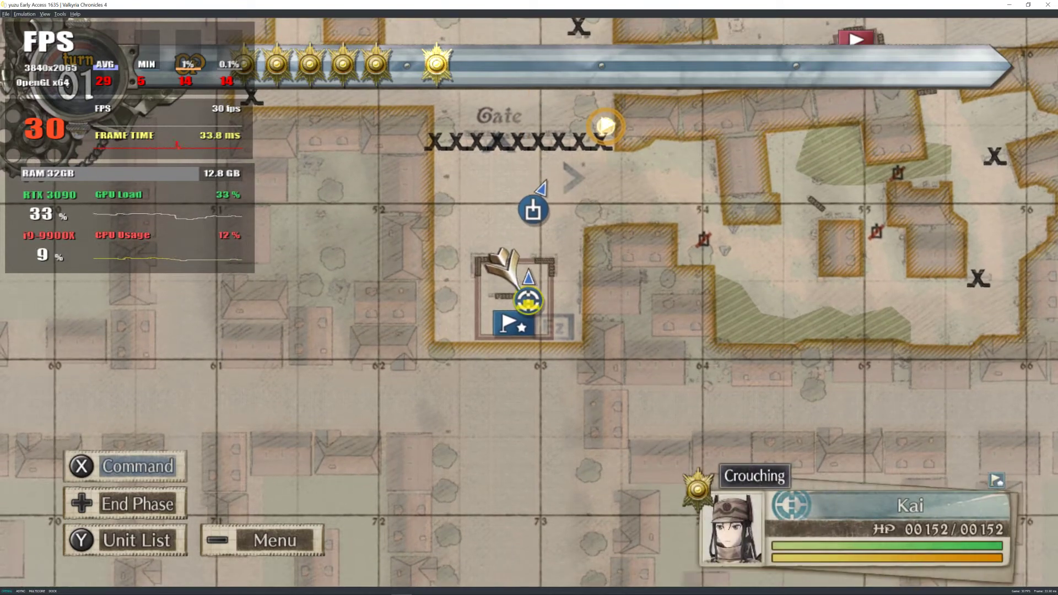
{"action": "key", "text": "v"}
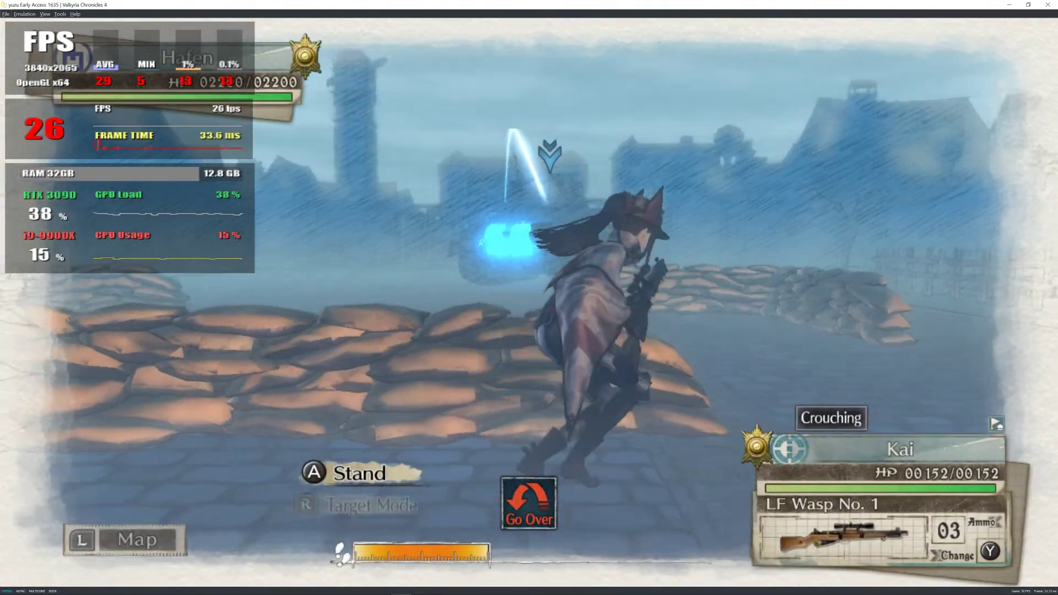
{"action": "key", "text": "w"}
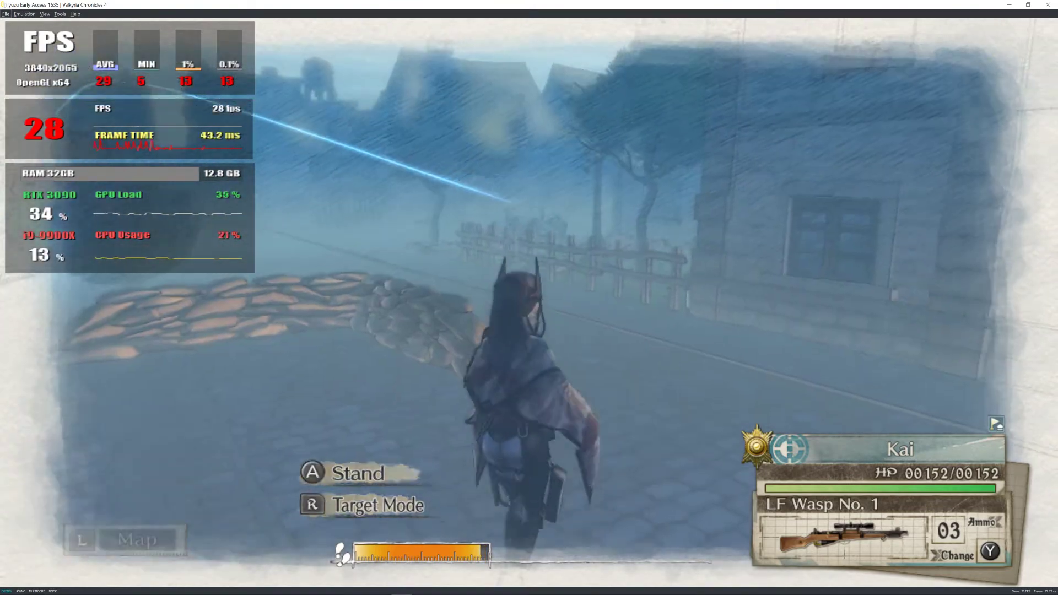
{"action": "key", "text": "w"}
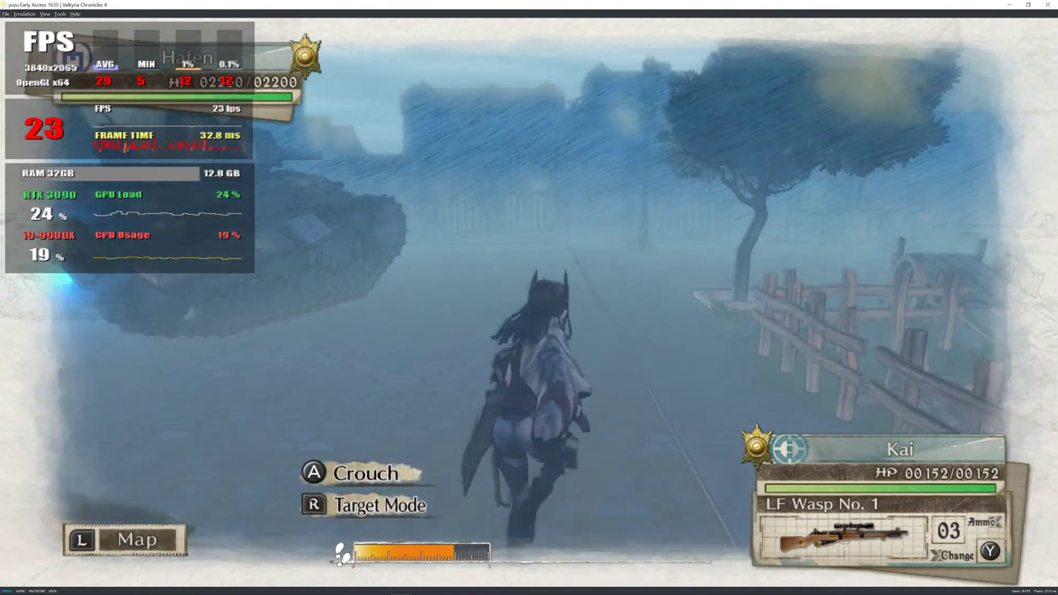
{"action": "key", "text": "w"}
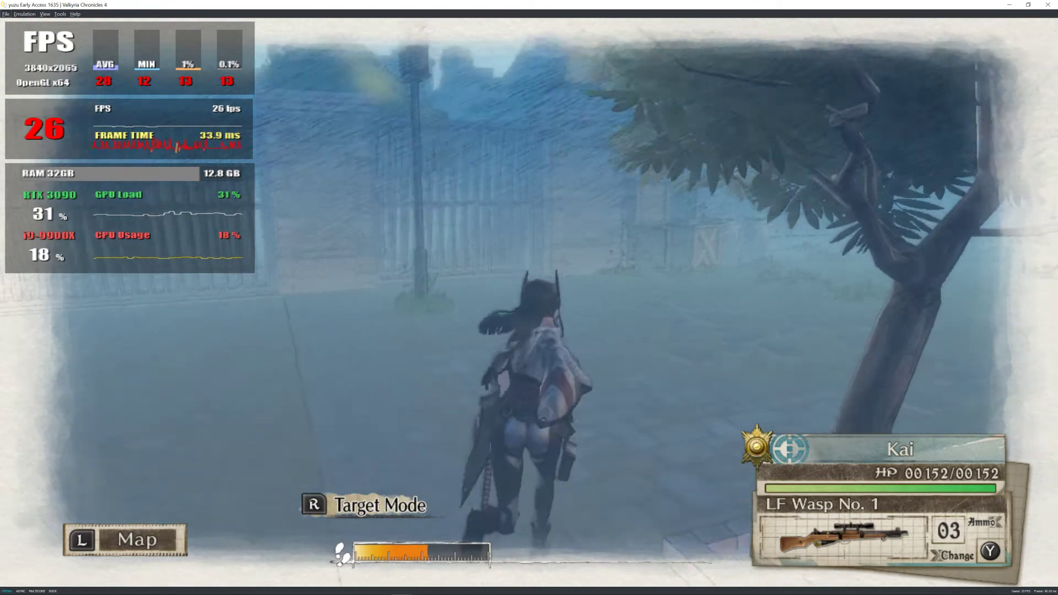
{"action": "key", "text": "w"}
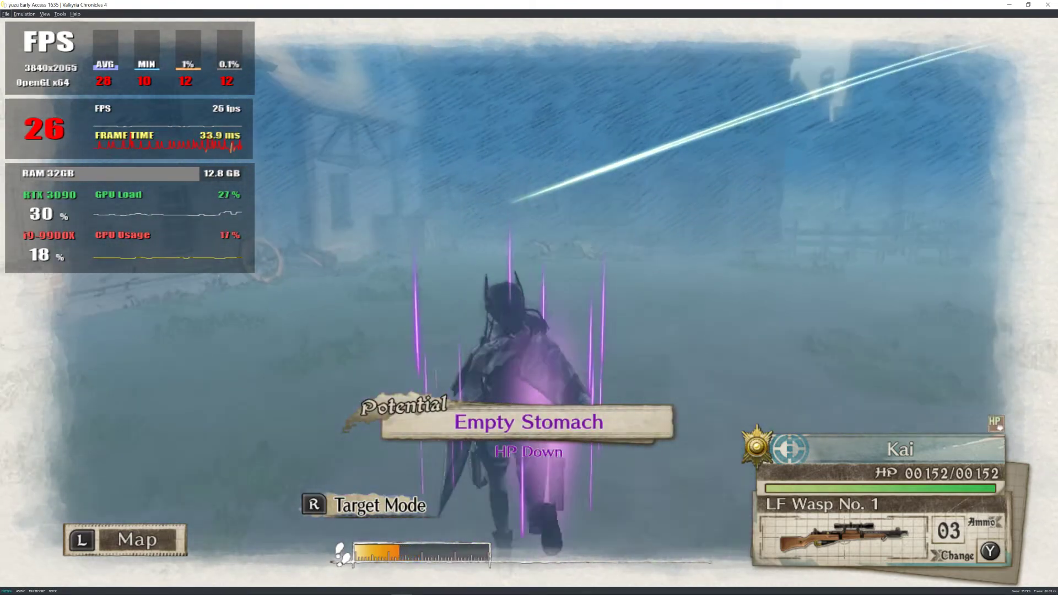
{"action": "key", "text": "w"}
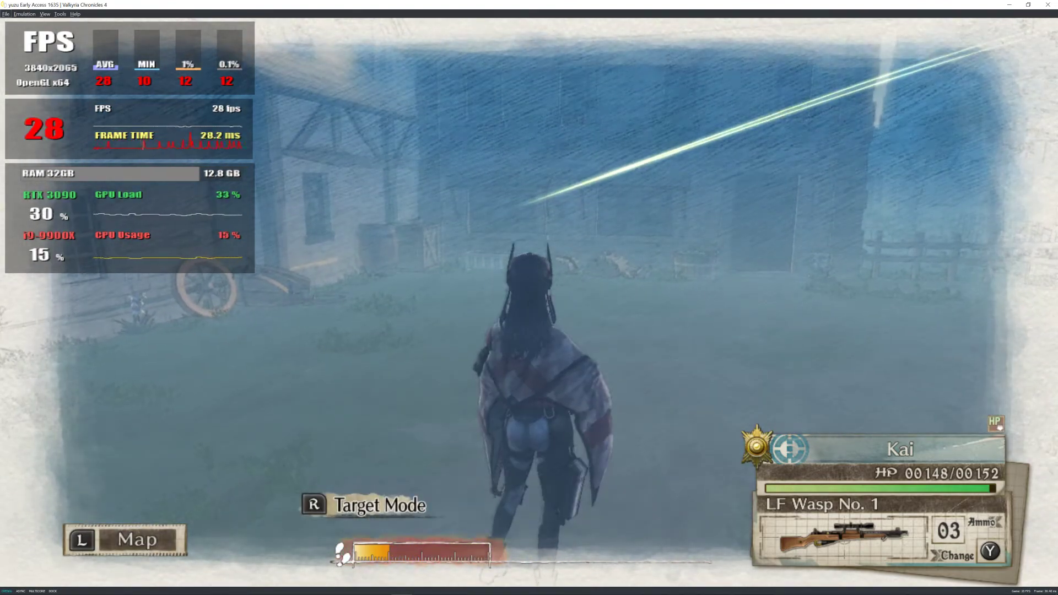
{"action": "key", "text": "a"}
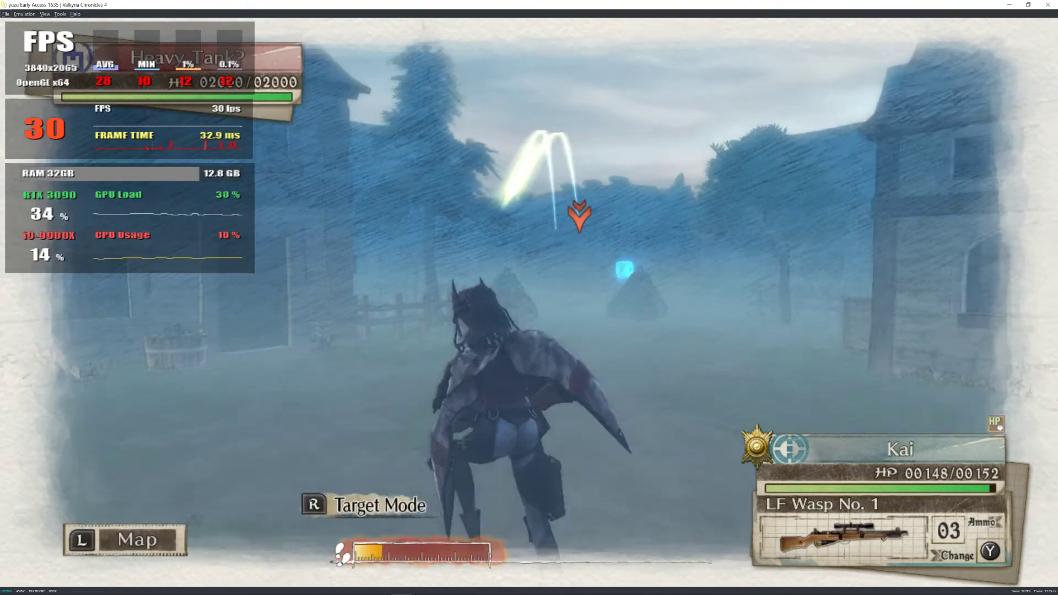
{"action": "key", "text": "a"}
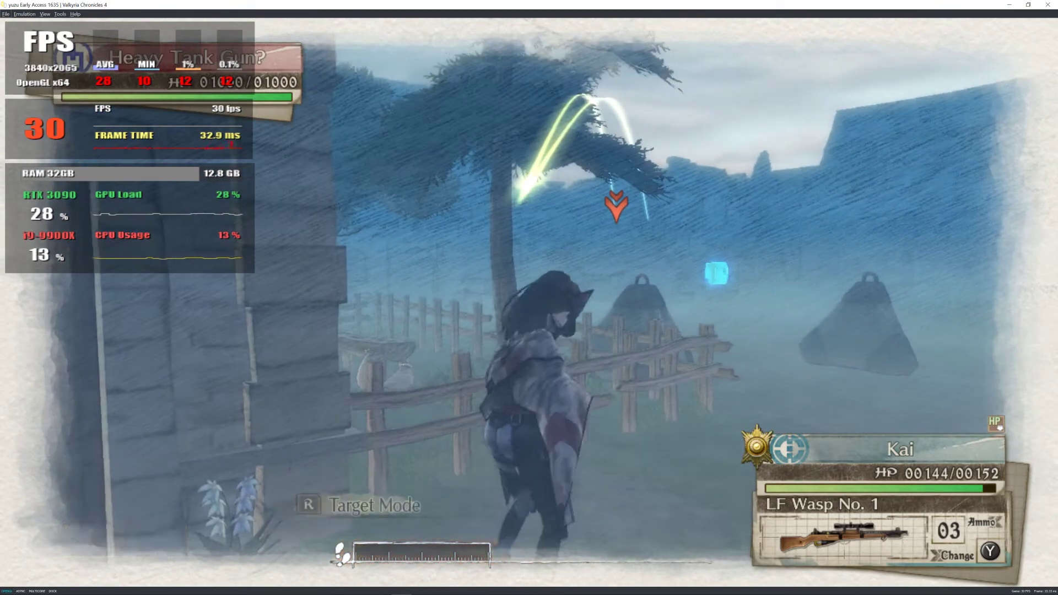
Aim Kai's sniper scope onto the enemy marker, fire one shot, and leave the scope.
{"action": "key", "text": "e"}
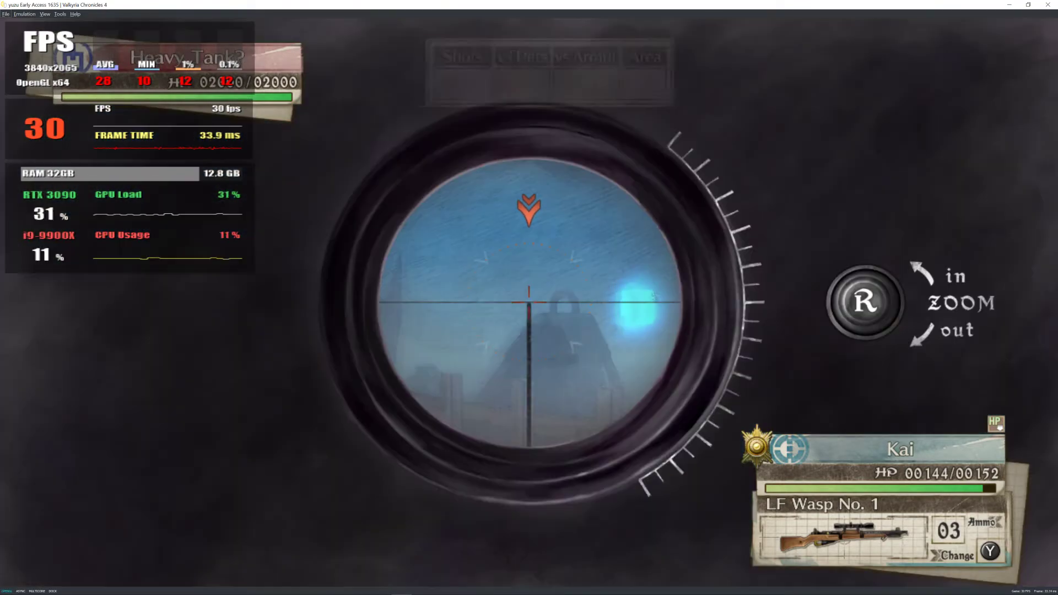
{"action": "key", "text": "d"}
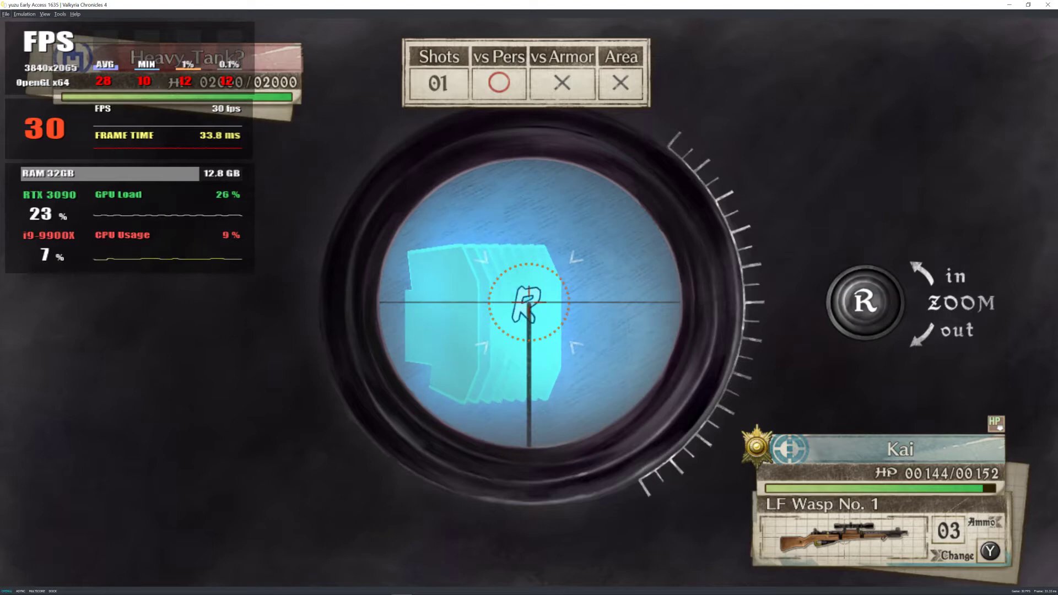
{"action": "key", "text": "a"}
{"action": "key", "text": "a"}
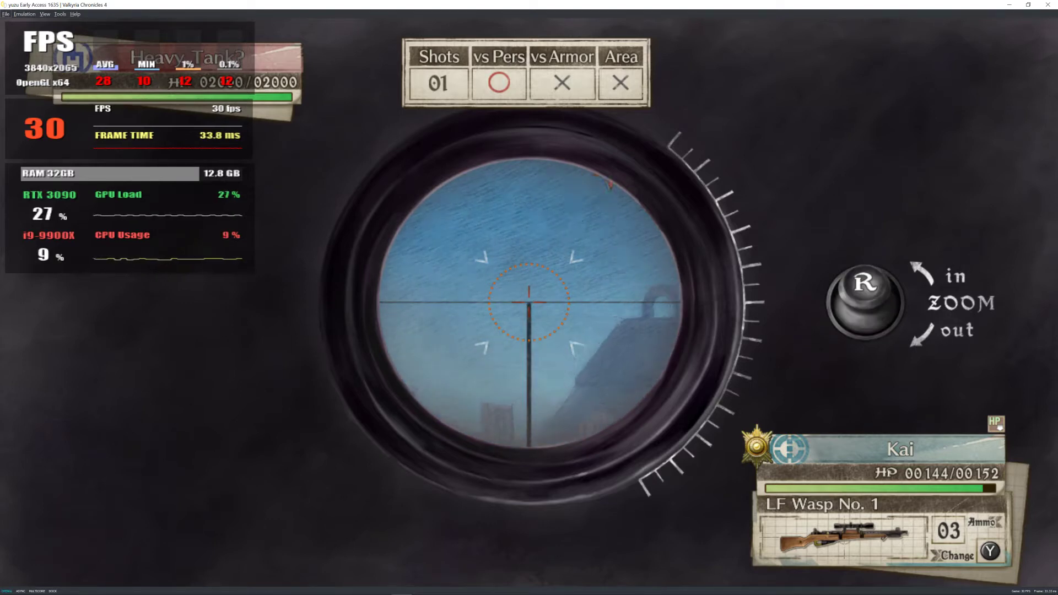
{"action": "key", "text": "d"}
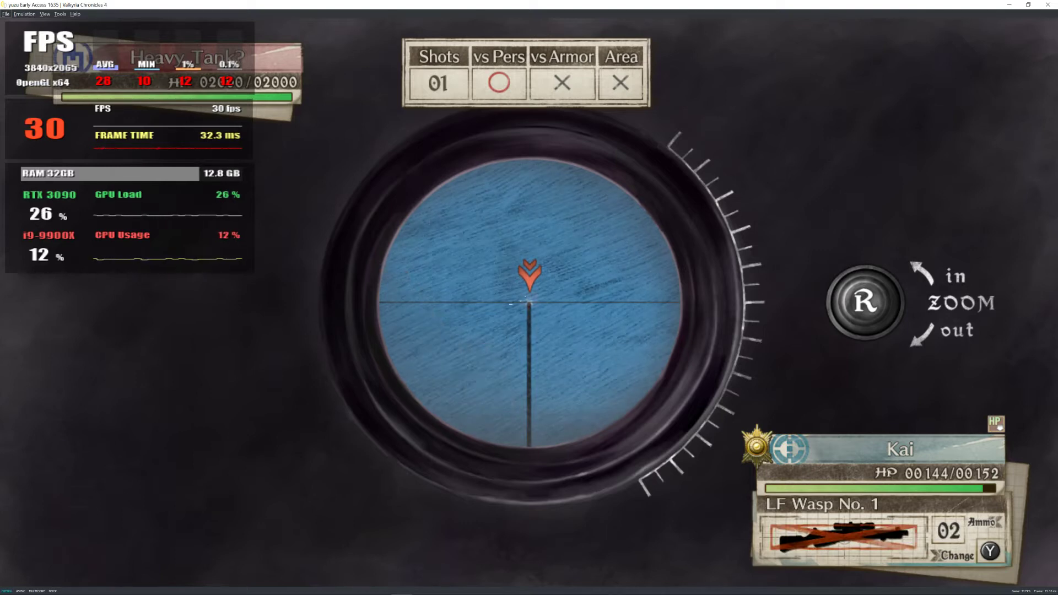
{"action": "key", "text": "c"}
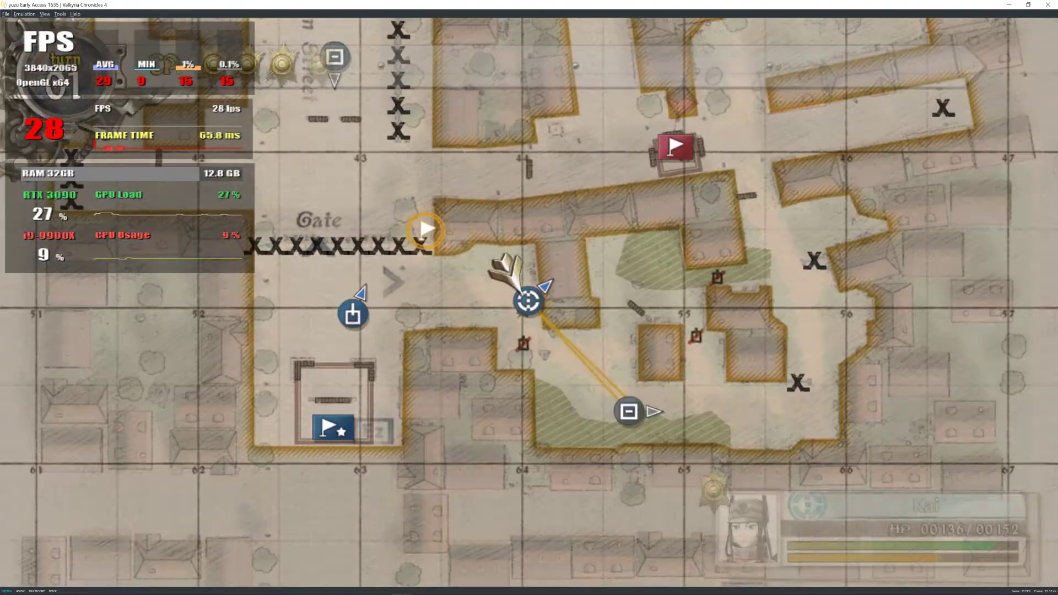
Look around the map near the tank, end the first player phase, and take the Hafen on turn 2.
{"action": "key", "text": "s"}
{"action": "key", "text": "a"}
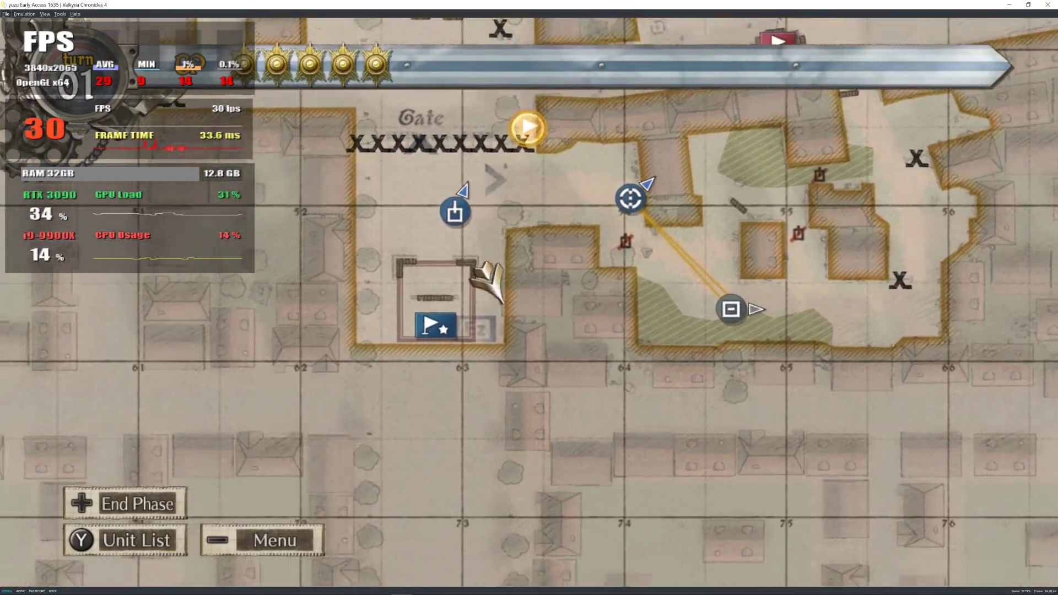
{"action": "key", "text": "w"}
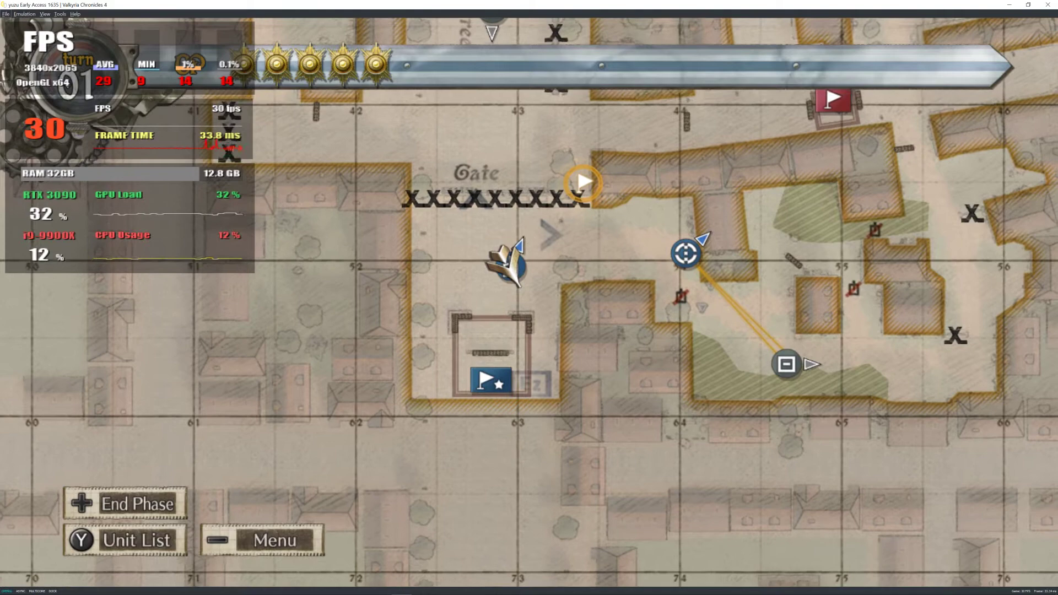
{"action": "key", "text": "w"}
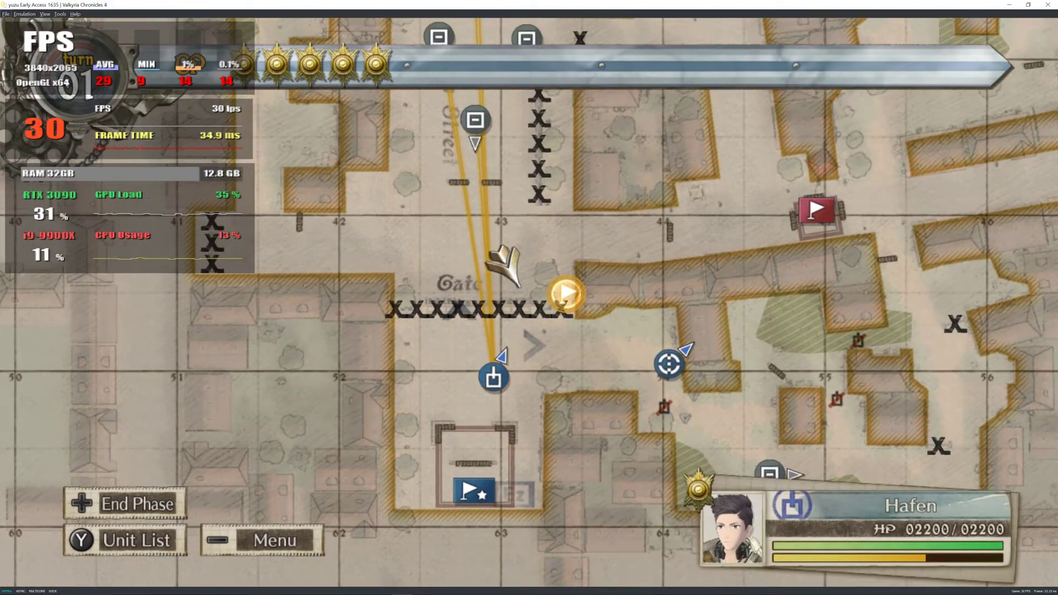
{"action": "key", "text": "s"}
{"action": "key", "text": "s"}
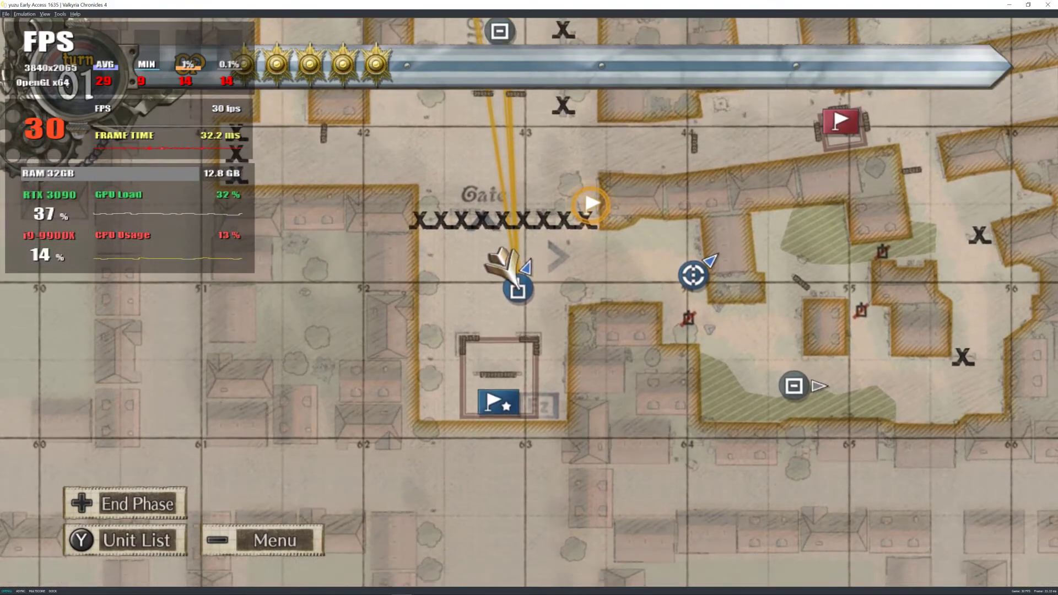
{"action": "key", "text": "m"}
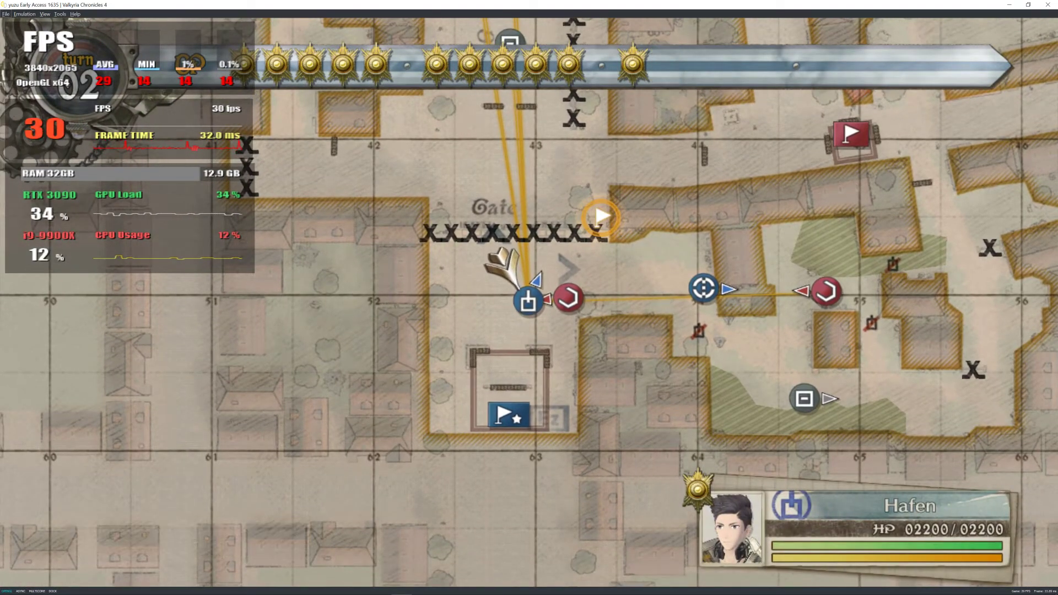
{"action": "key", "text": "Return"}
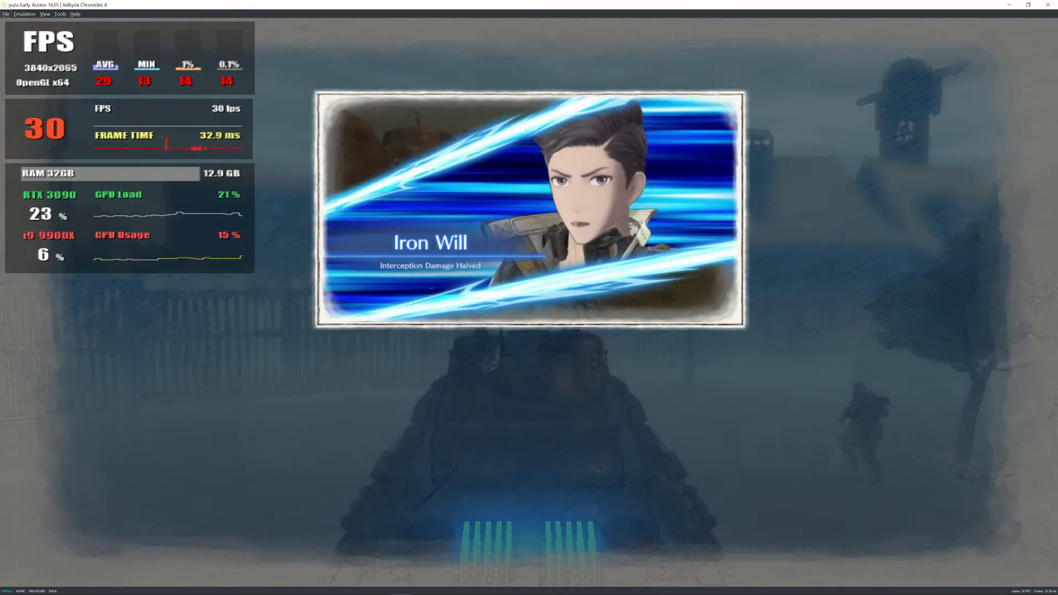
Advance through the Iron Will potential tutorial and end the Hafen's second-turn action.
{"action": "key", "text": "Return"}
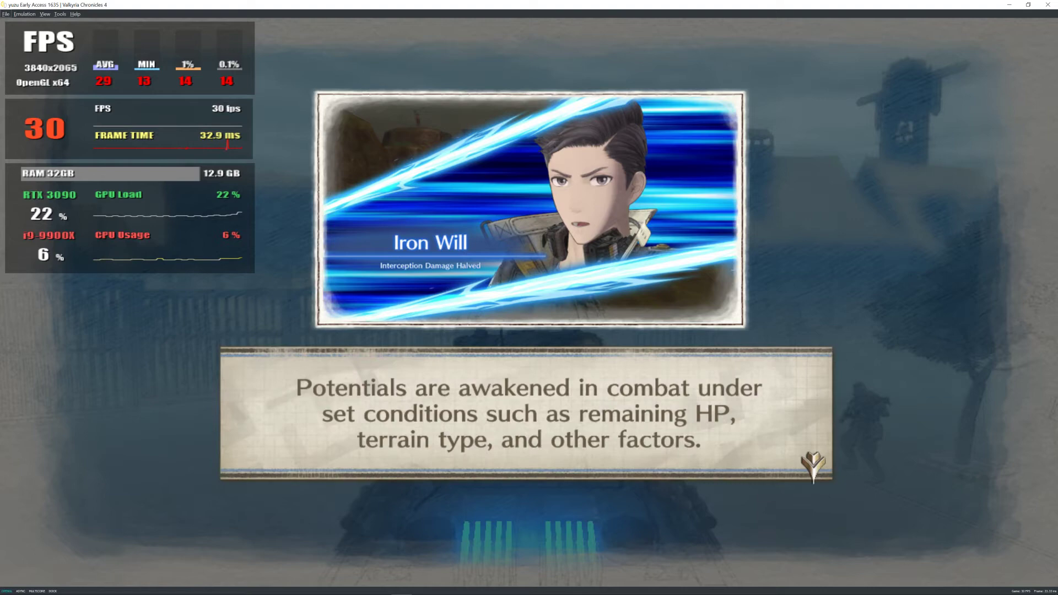
{"action": "key", "text": "Return"}
{"action": "key", "text": "Return"}
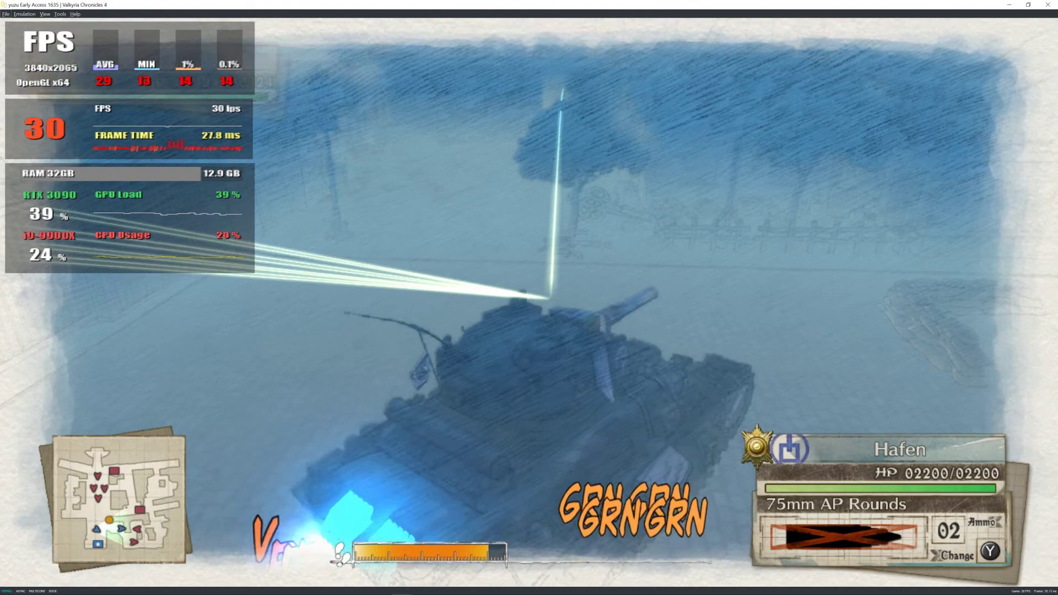
{"action": "key", "text": "x"}
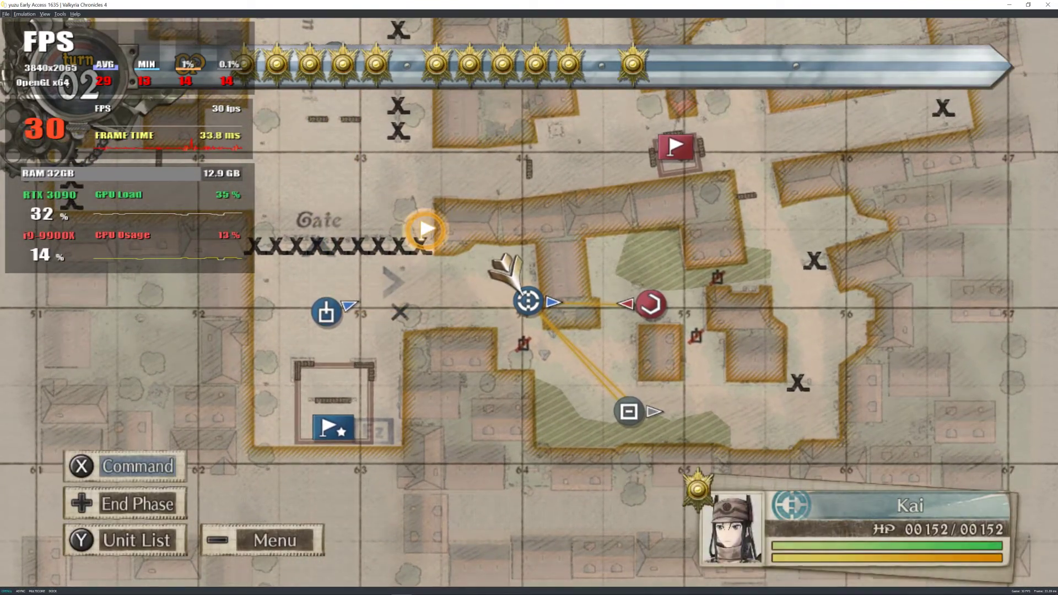
Take control of Kai and snipe the enemy engineer.
{"action": "key", "text": "x"}
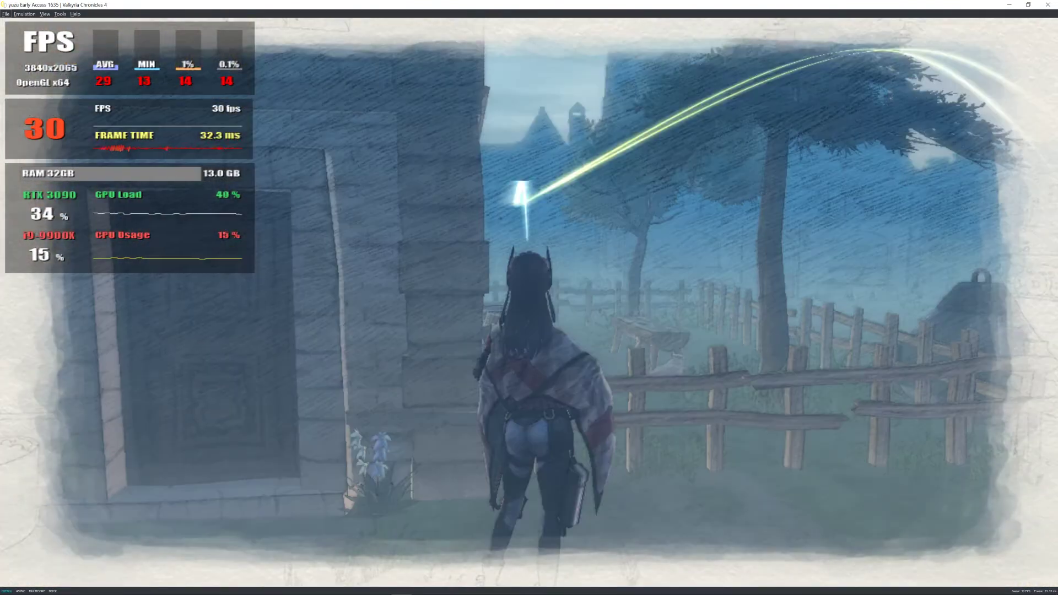
{"action": "key", "text": "e"}
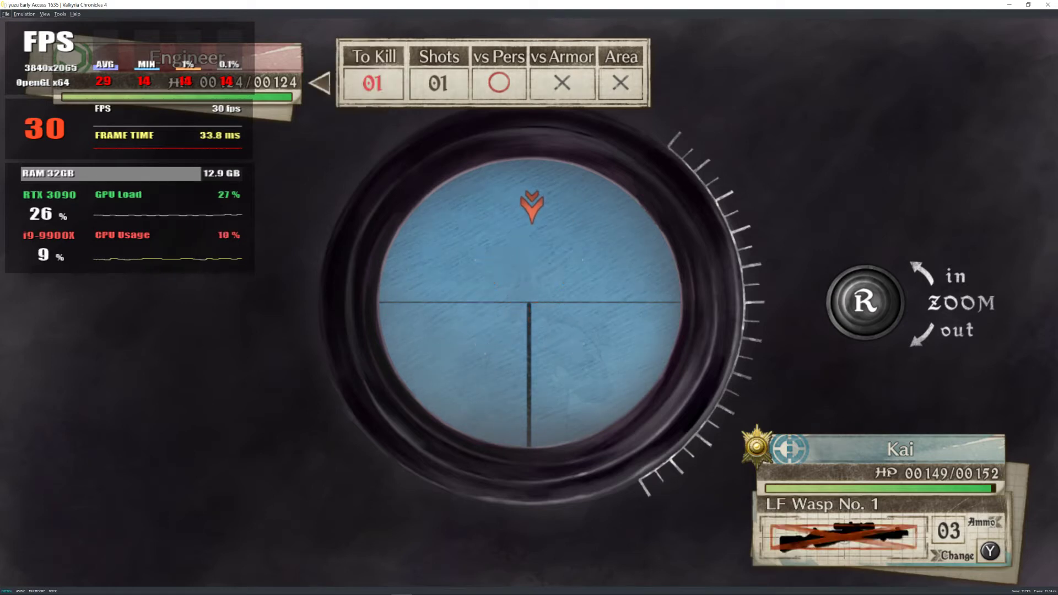
{"action": "key", "text": "x"}
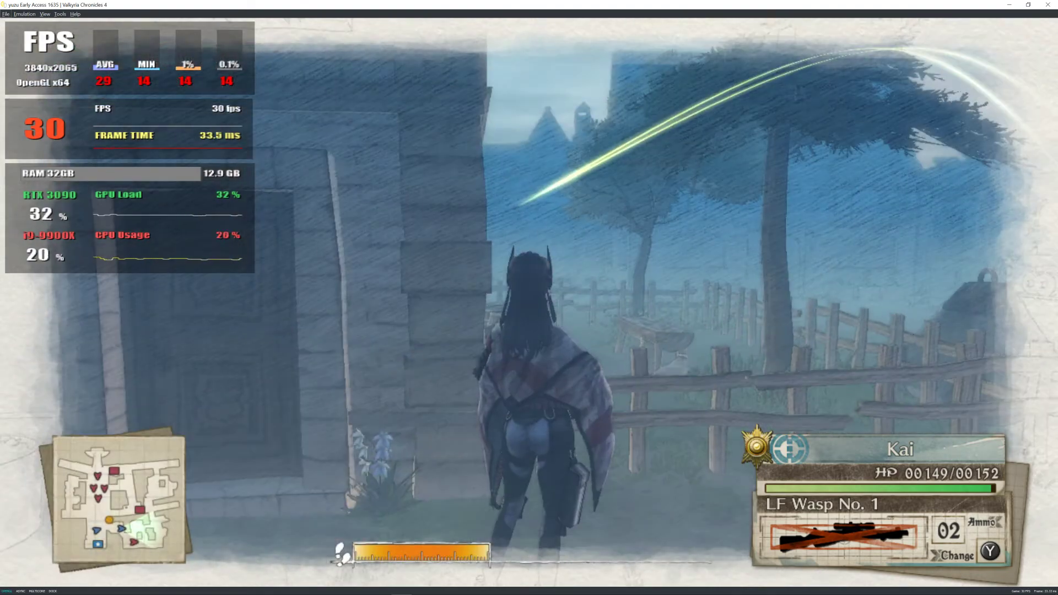
Run Kai to the decoy tank, dismiss the fake tank message, and crawl along it in the grass.
{"action": "key", "text": "d"}
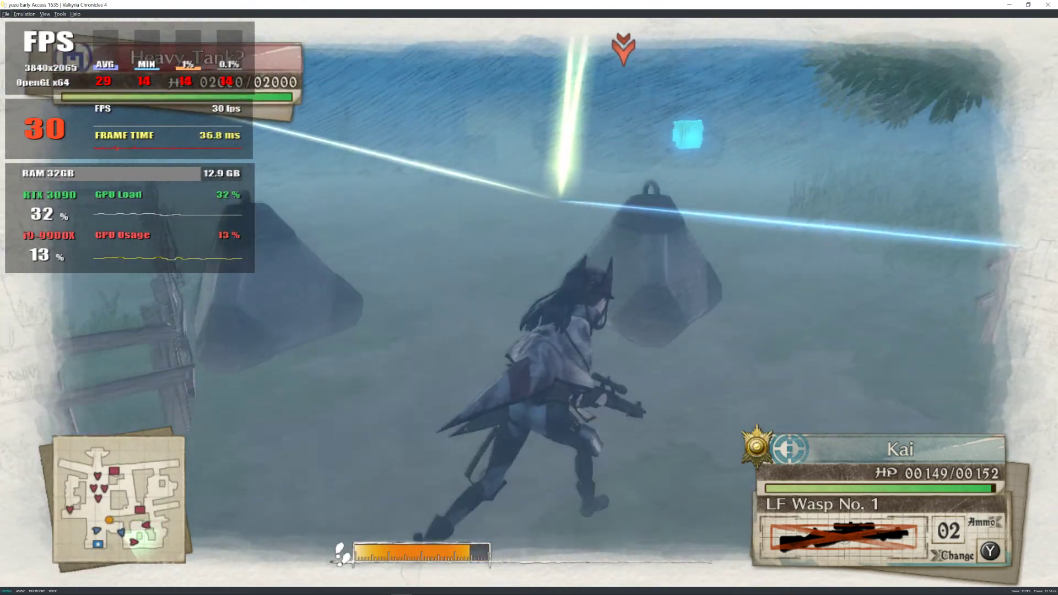
{"action": "key", "text": "w"}
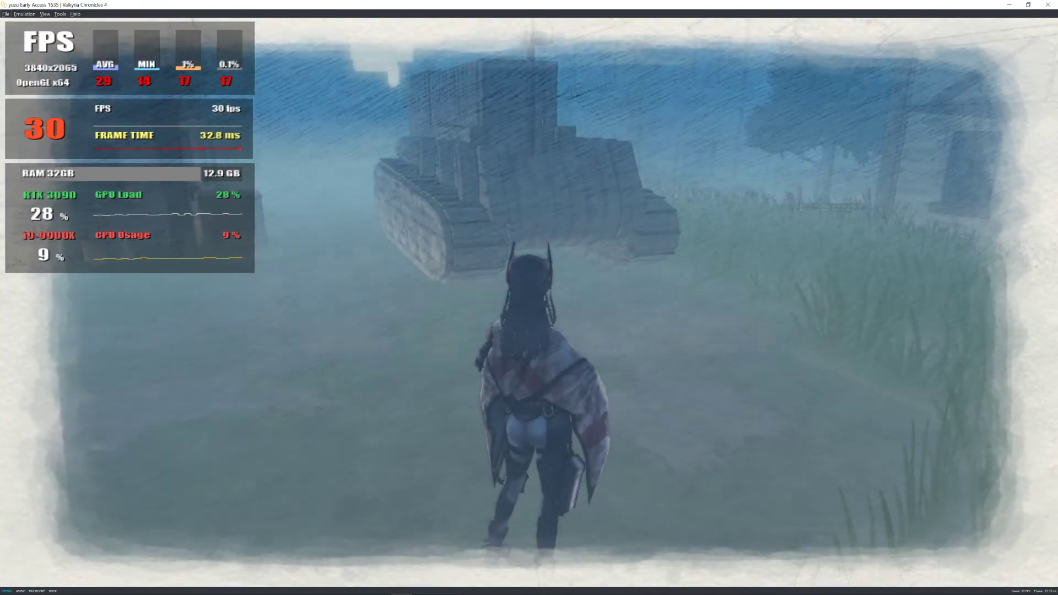
{"action": "key", "text": "c"}
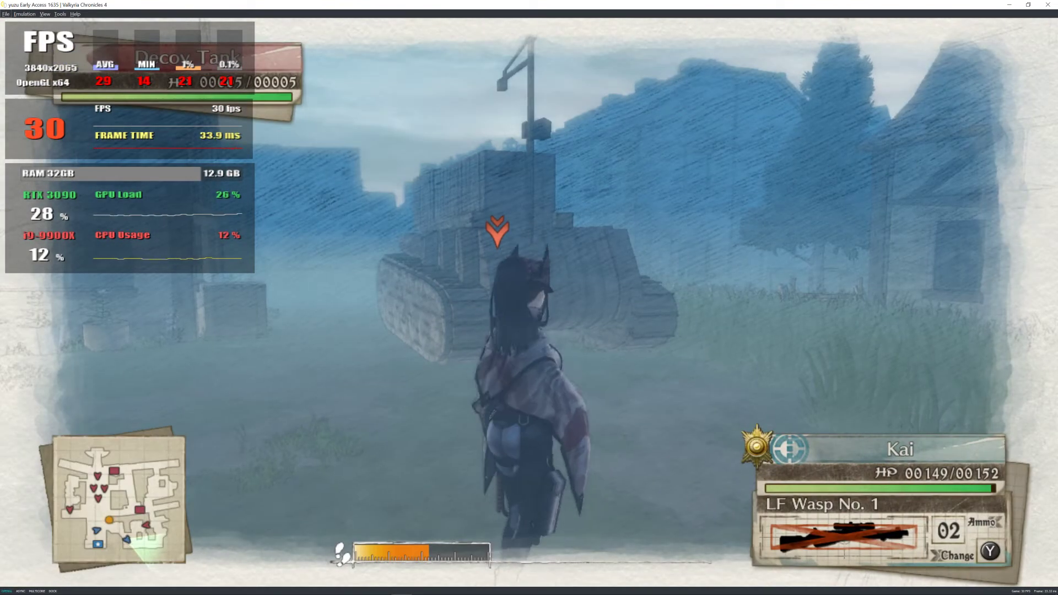
{"action": "key", "text": "w"}
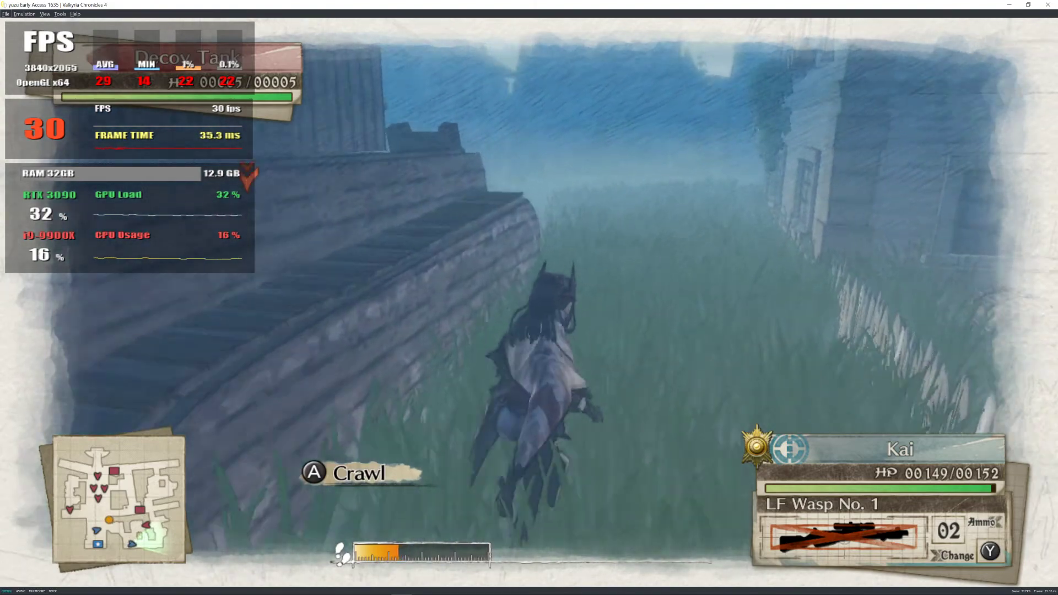
{"action": "key", "text": "c"}
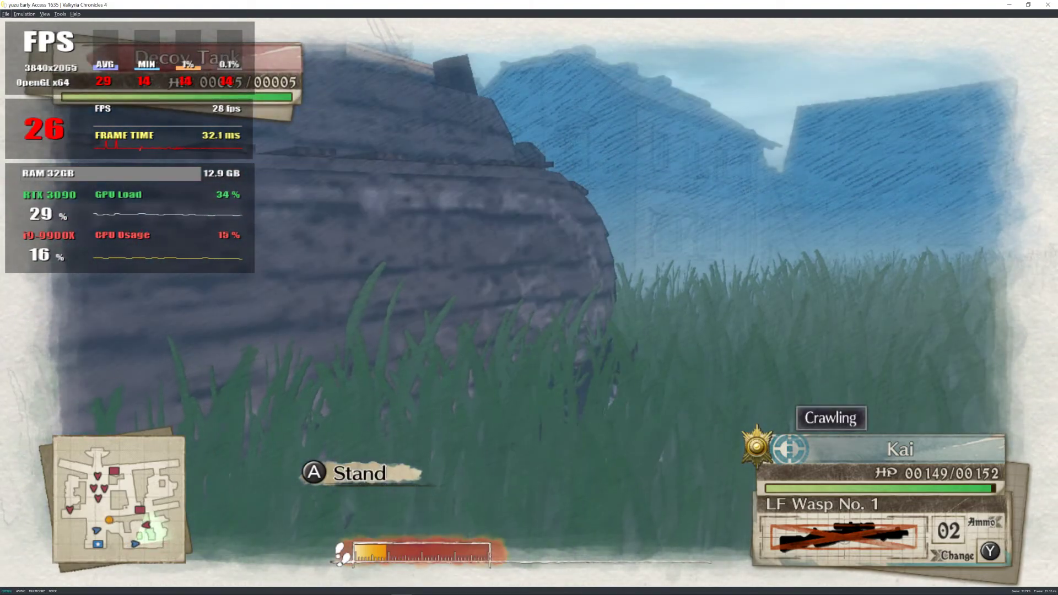
{"action": "key", "text": "w"}
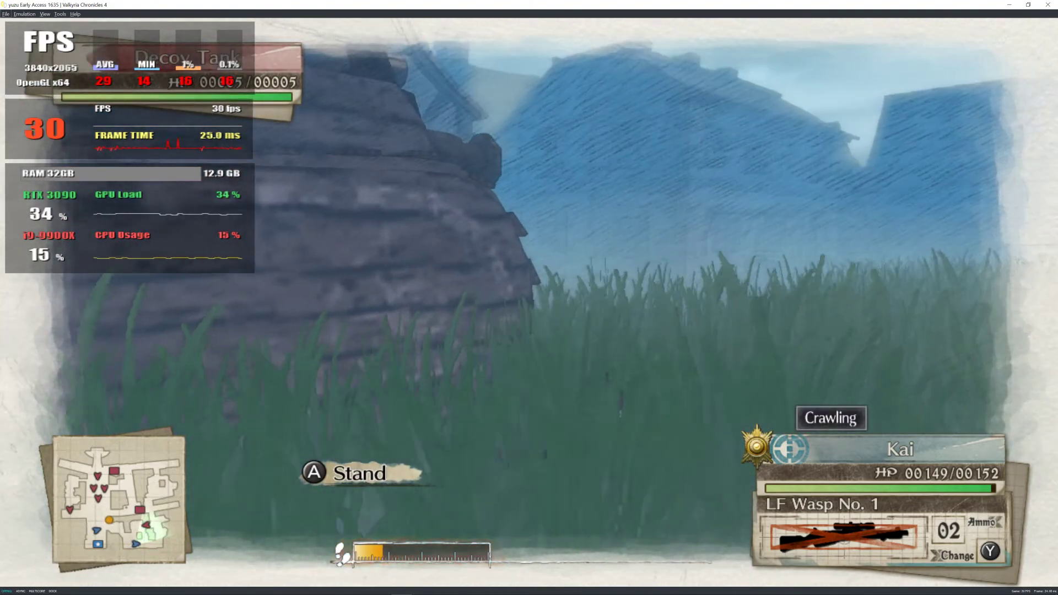
{"action": "key", "text": "w"}
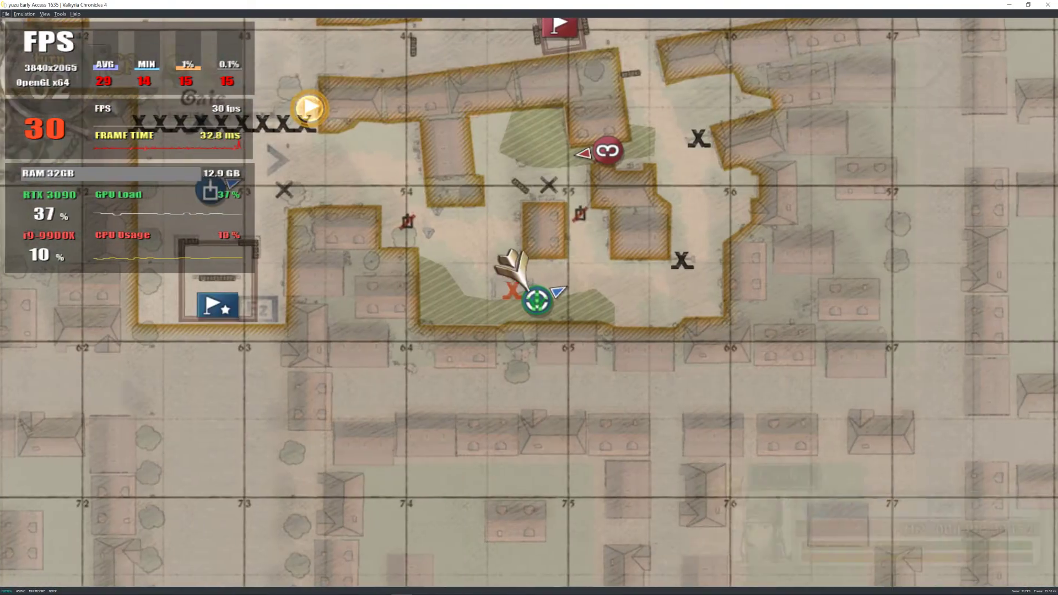
Look over the base flag, gate and tank, then confirm ending the second player phase.
{"action": "key", "text": "a"}
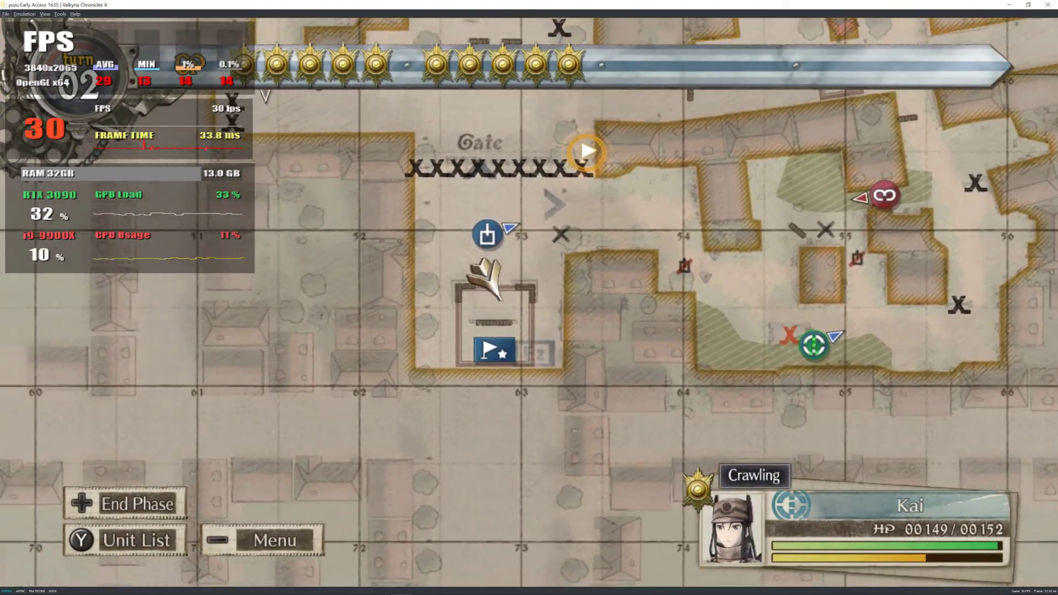
{"action": "key", "text": "w"}
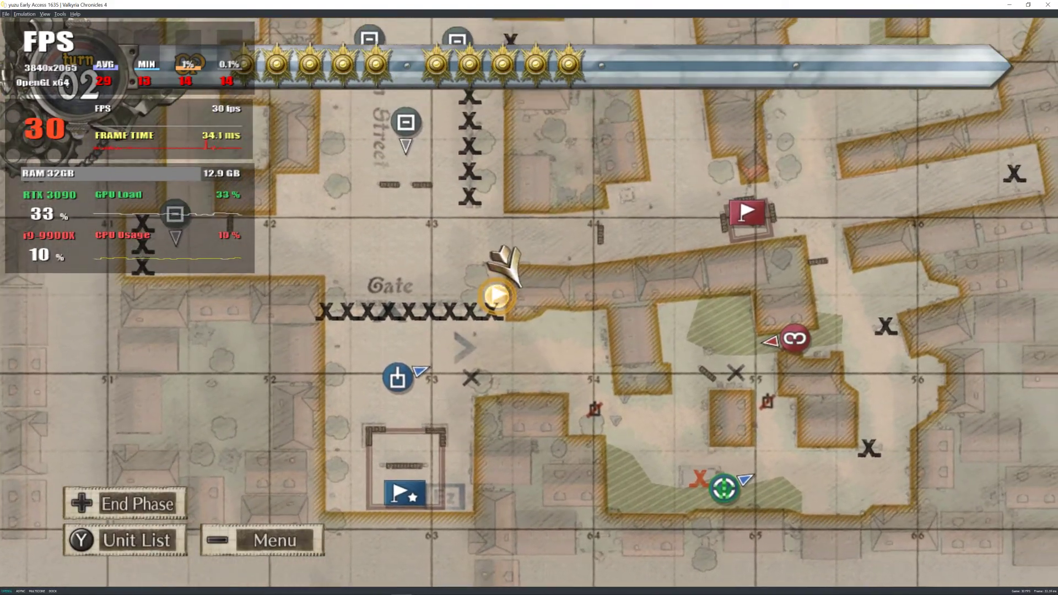
{"action": "key", "text": "s"}
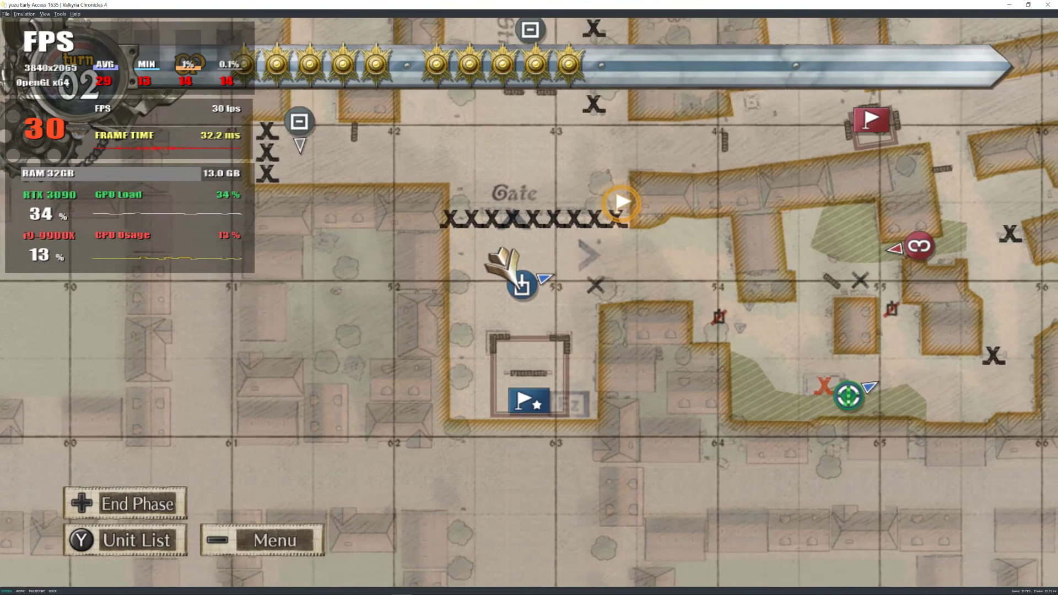
{"action": "key", "text": "x"}
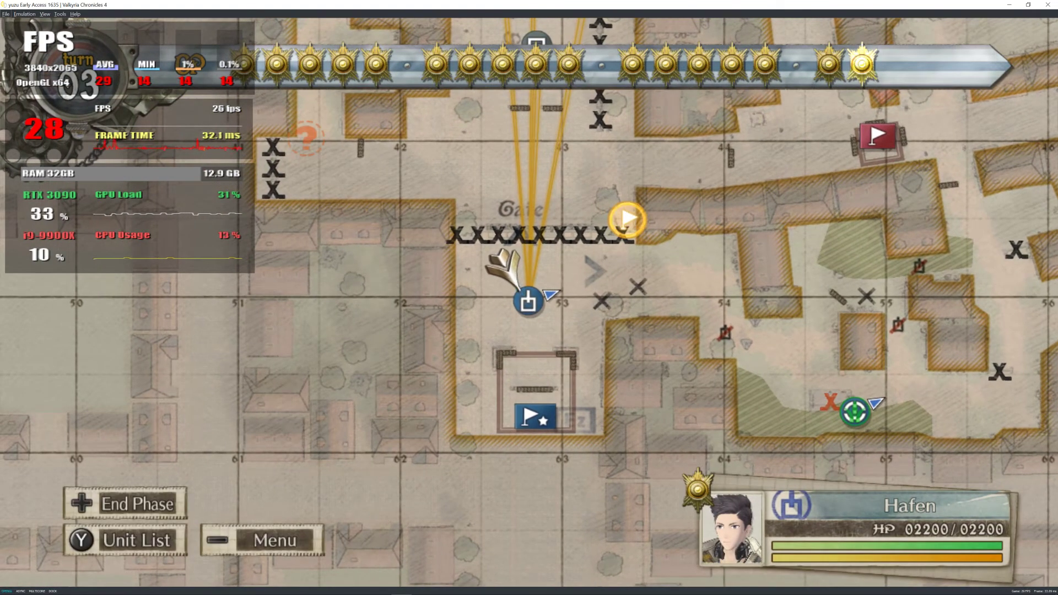
On turn 3, move focus between the green unit and the tank and bring up End Phase.
{"action": "key", "text": "d"}
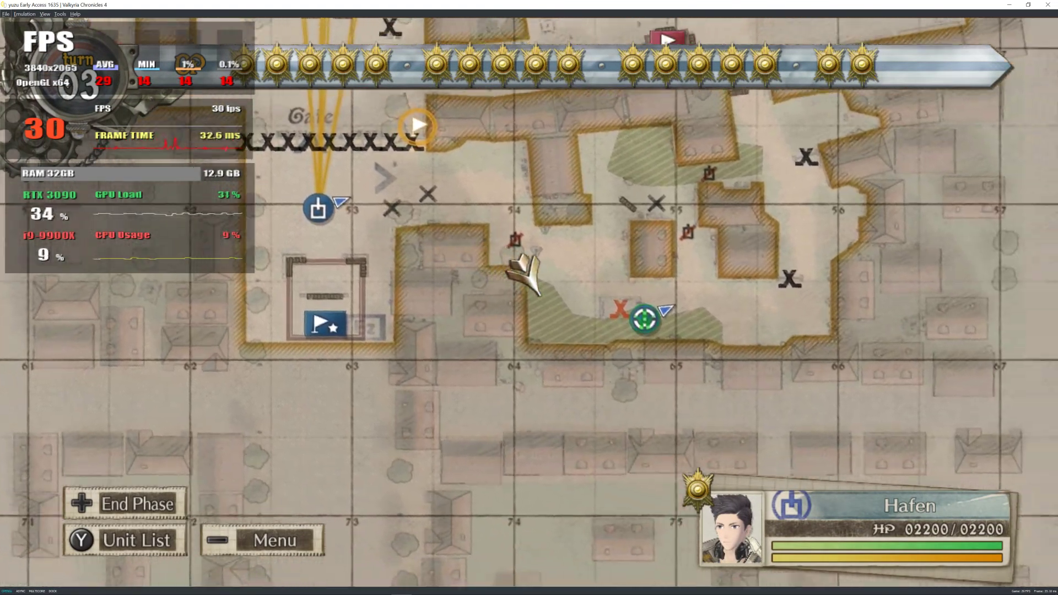
{"action": "key", "text": "d"}
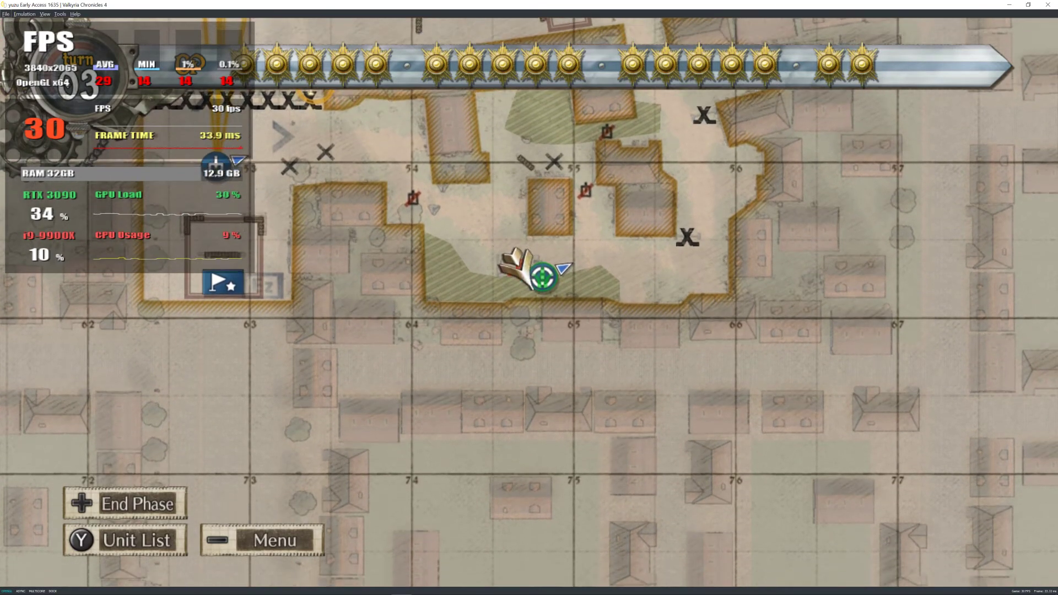
{"action": "key", "text": "a"}
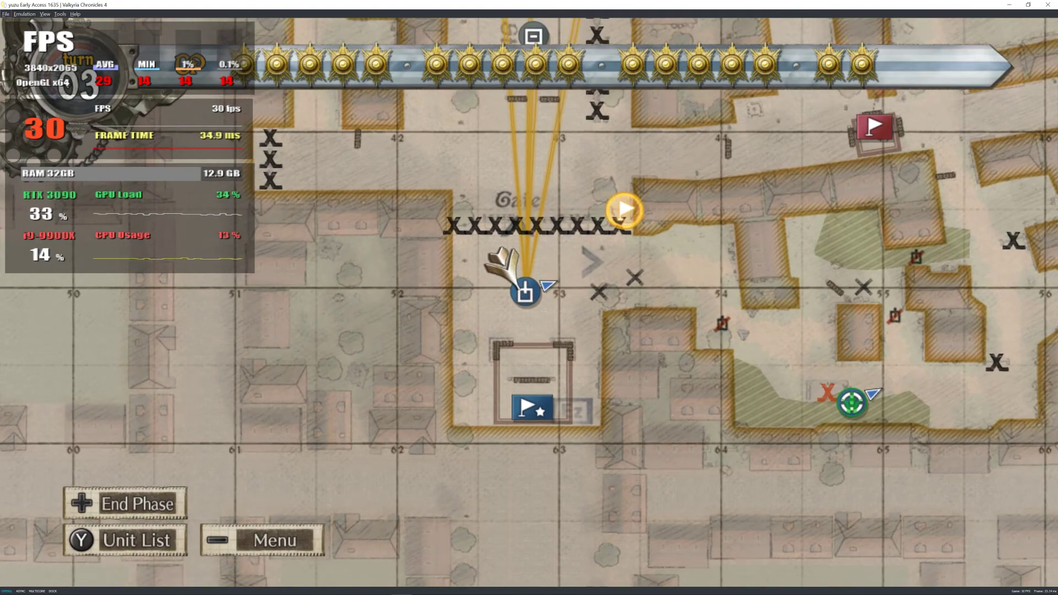
{"action": "key", "text": "m"}
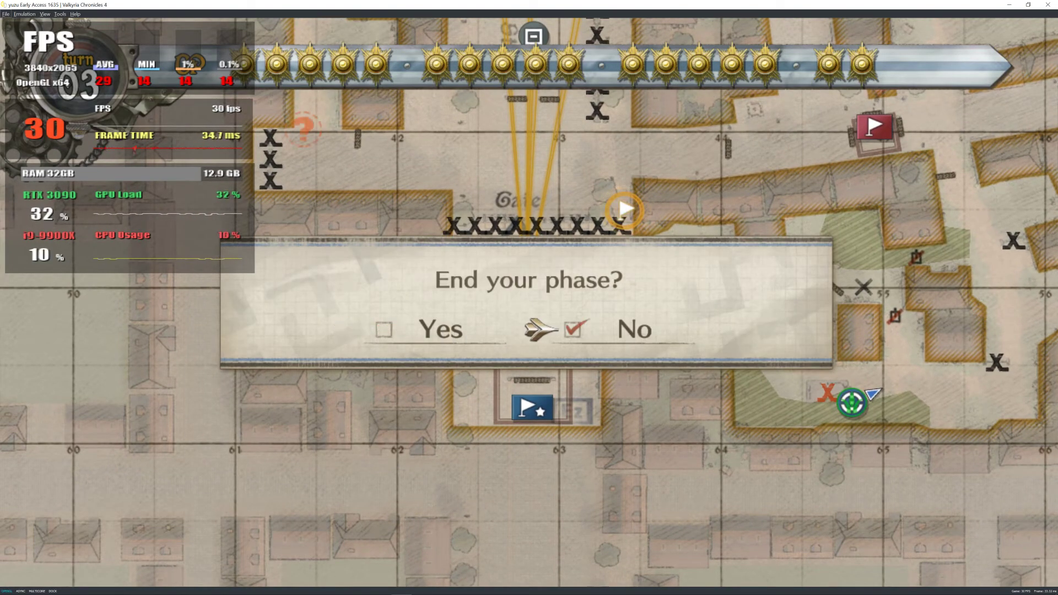
{"action": "key", "text": "x"}
{"action": "key", "text": "x"}
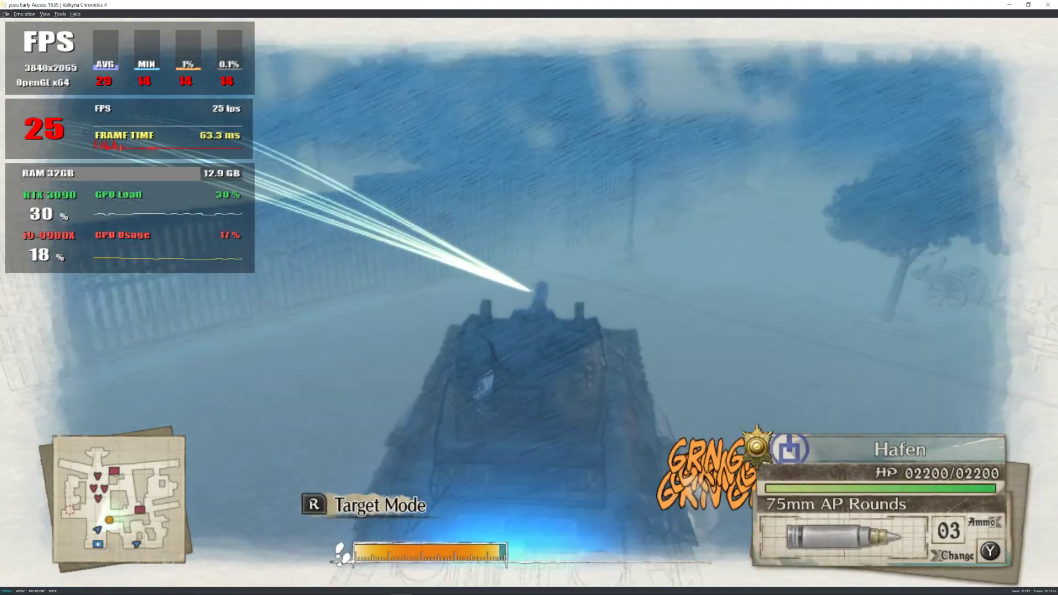
Turn the Hafen toward the enemy Heavy Tank Gun, aim, and fire a 75mm AP round.
{"action": "key", "text": "a"}
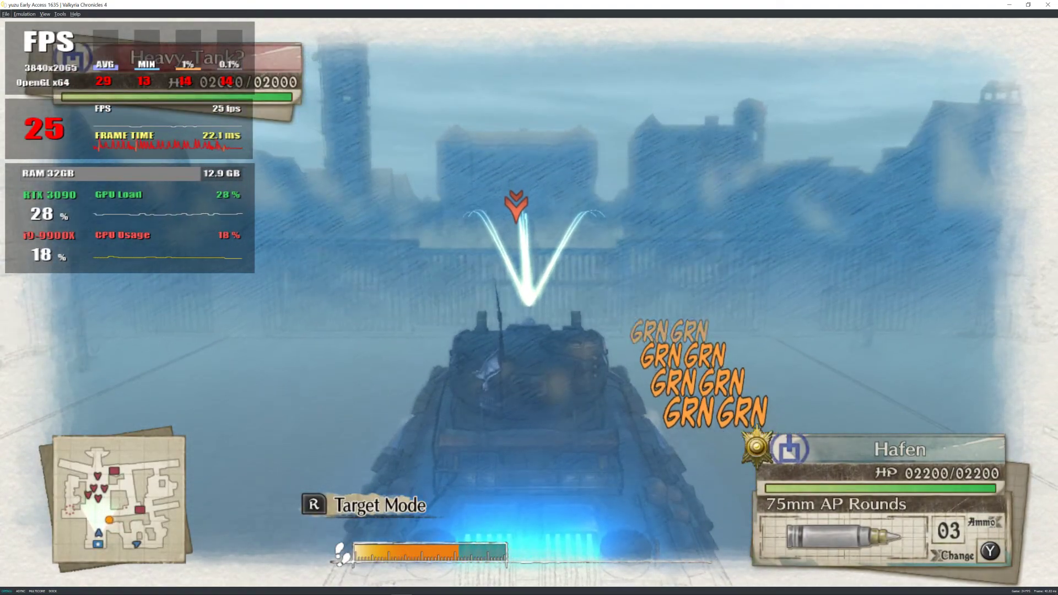
{"action": "key", "text": "e"}
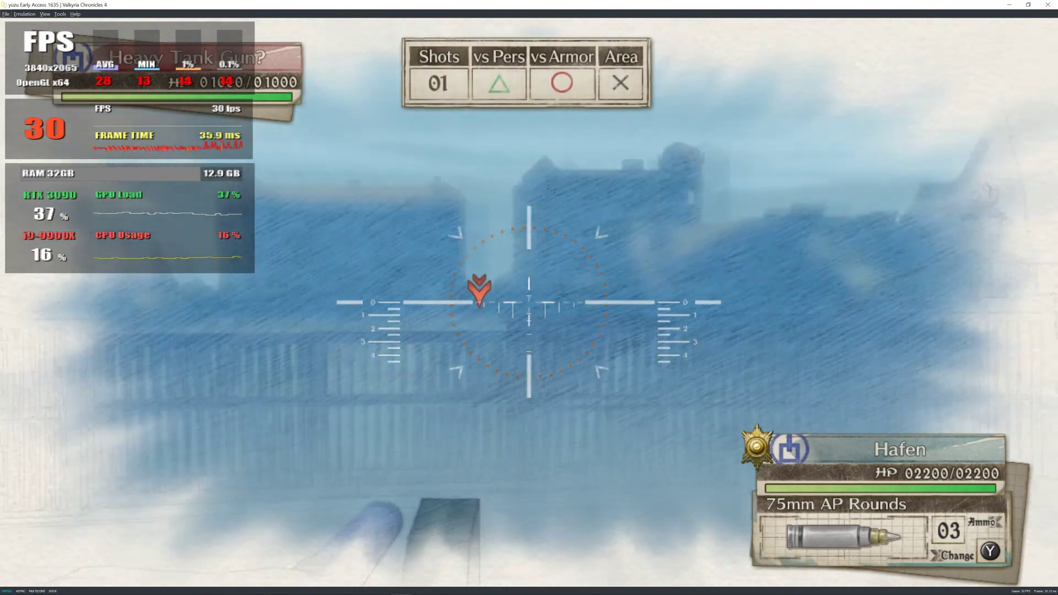
{"action": "key", "text": "a"}
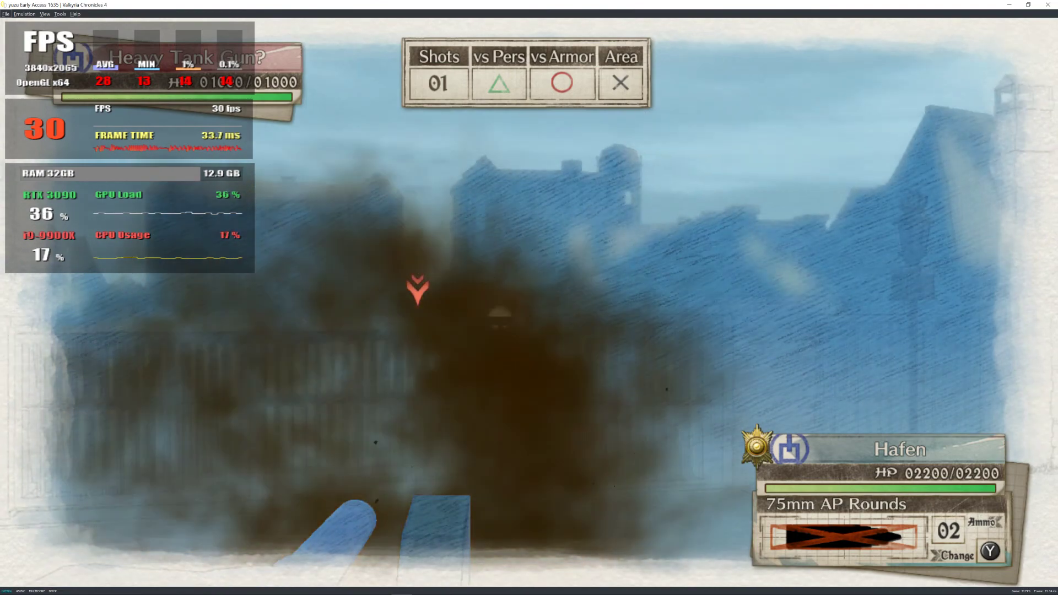